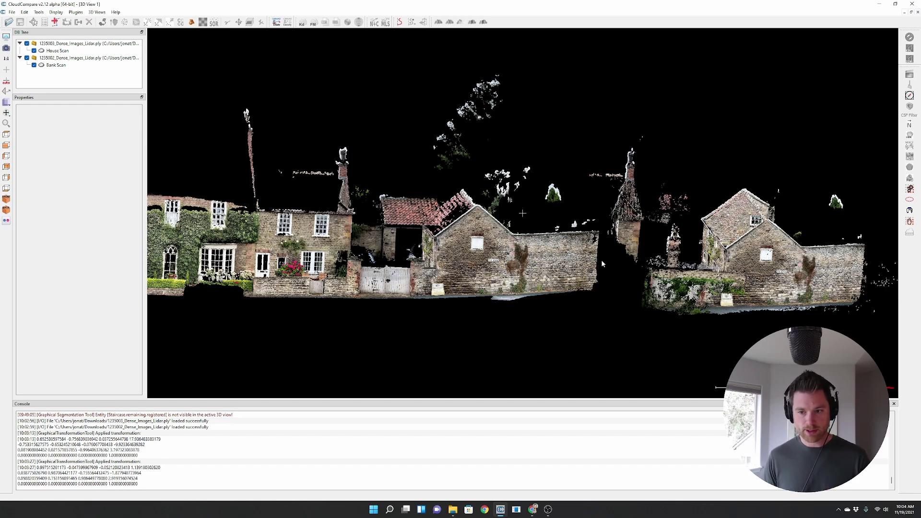
# - Examine the House Scan's street front, courtyard and staircase alongside the Bank Scan
pyautogui.moveTo(600, 260); pyautogui.dragTo(645, 267, button='right')
pyautogui.moveTo(386, 291); pyautogui.dragTo(246, 267)
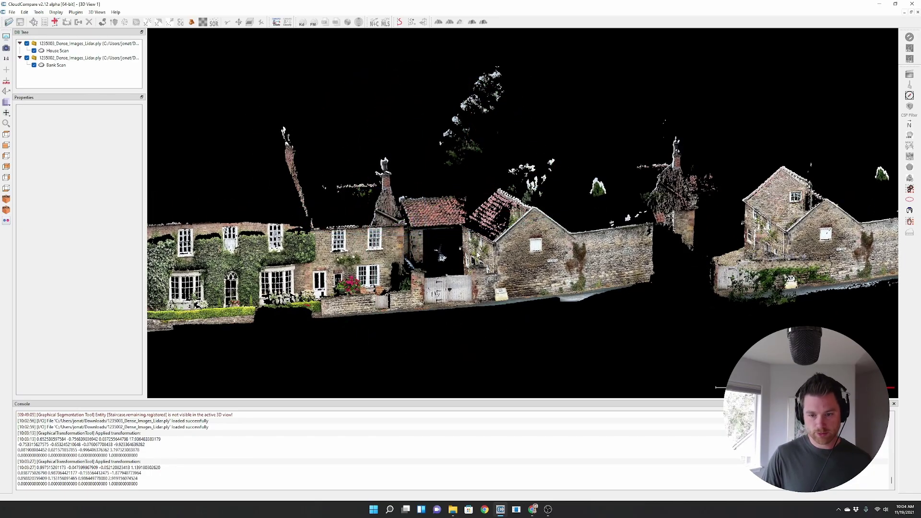
pyautogui.scroll(3, 588, 272)
pyautogui.scroll(2, 523, 289)
pyautogui.moveTo(492, 274); pyautogui.dragTo(451, 219)
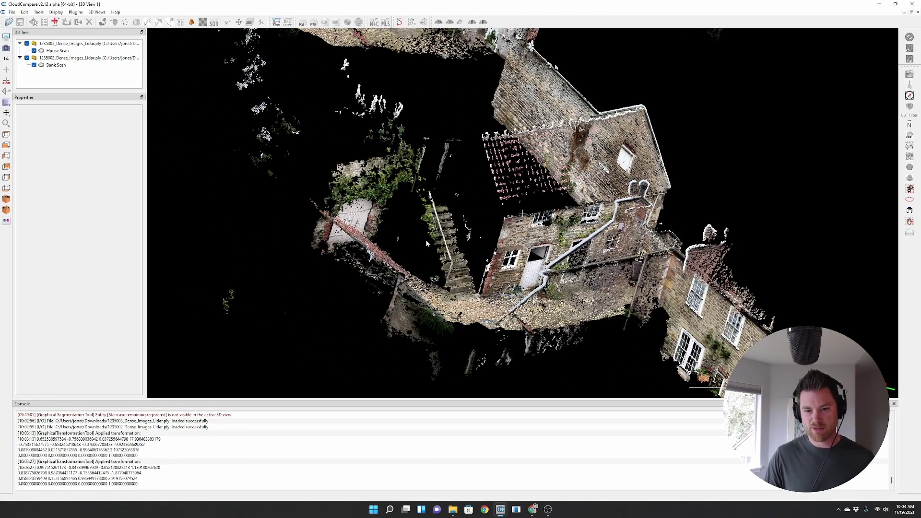
pyautogui.moveTo(688, 241); pyautogui.dragTo(632, 249, button='right')
pyautogui.moveTo(705, 286); pyautogui.dragTo(266, 225)
pyautogui.moveTo(617, 305); pyautogui.dragTo(373, 283, button='right')
pyautogui.moveTo(684, 265); pyautogui.dragTo(524, 334, button='right')
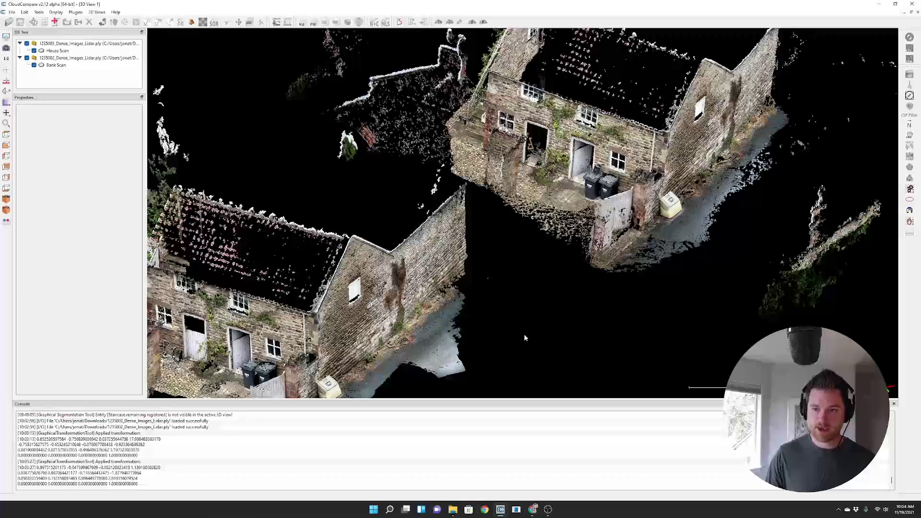
# - Examine the Bank Scan's gate, gable wall and courtyard from the street and from above
pyautogui.scroll(3, 524, 333)
pyautogui.moveTo(523, 331); pyautogui.dragTo(134, 323)
pyautogui.moveTo(550, 307); pyautogui.dragTo(332, 297, button='right')
pyautogui.moveTo(644, 254); pyautogui.dragTo(634, 301)
pyautogui.moveTo(575, 336); pyautogui.dragTo(619, 219, button='right')
pyautogui.moveTo(540, 250); pyautogui.dragTo(529, 249)
pyautogui.moveTo(524, 216); pyautogui.dragTo(522, 190, button='right')
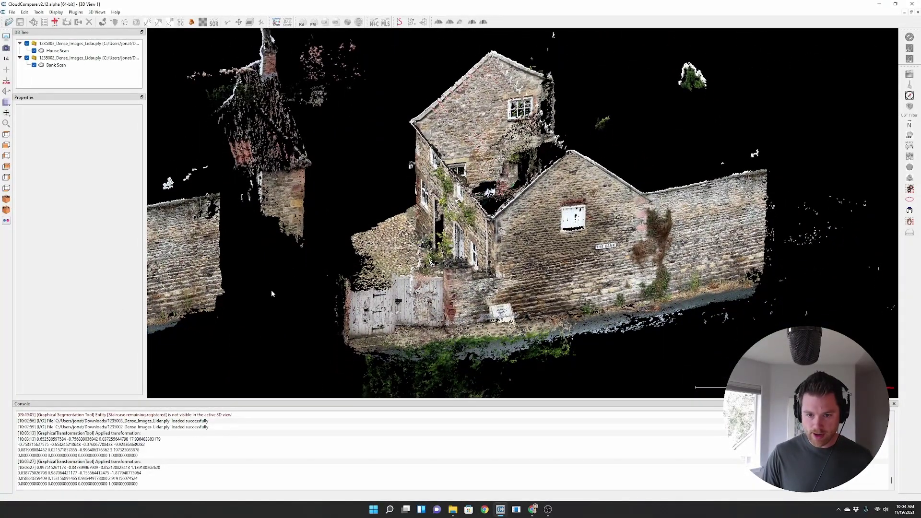
pyautogui.moveTo(271, 293); pyautogui.dragTo(350, 312)
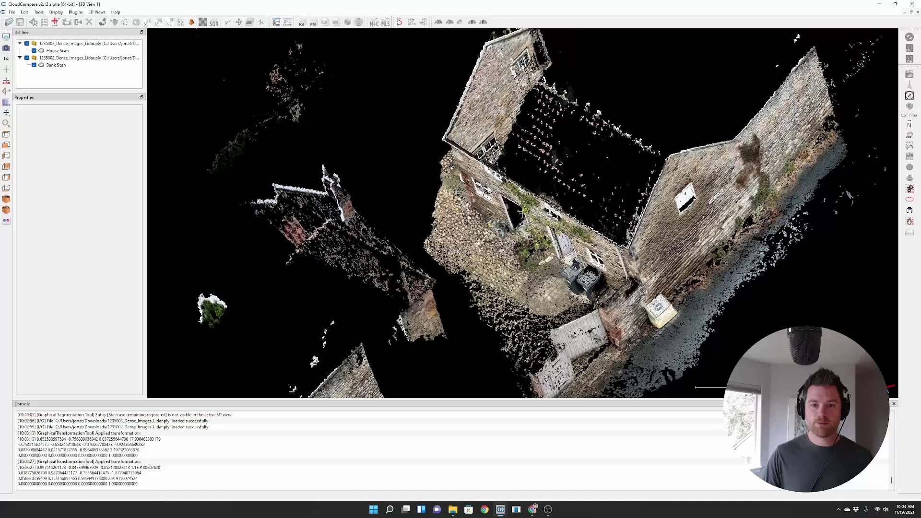
# - Set the rotation centre on the Bank Scan's courtyard building and compare the staircase and courtyard coverage in both scans
pyautogui.doubleClick(486, 190)
pyautogui.moveTo(487, 190); pyautogui.dragTo(678, 221)
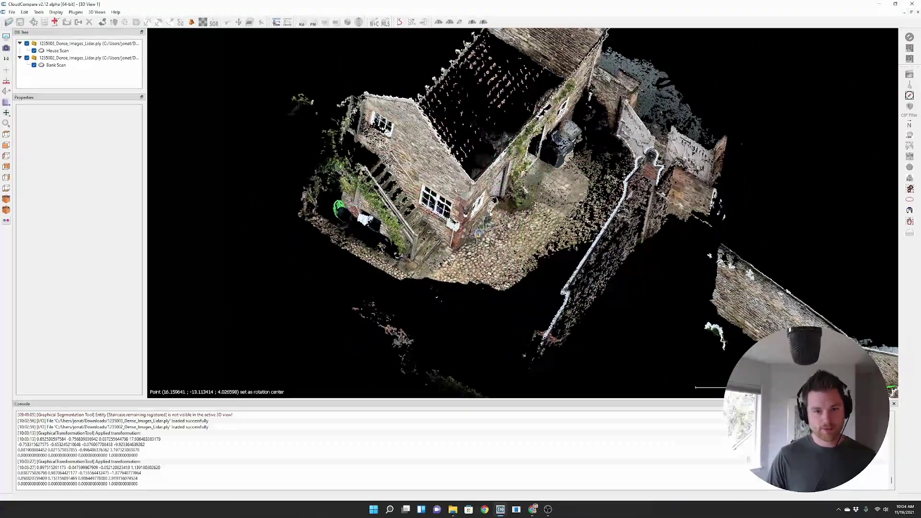
pyautogui.moveTo(499, 203); pyautogui.dragTo(372, 230)
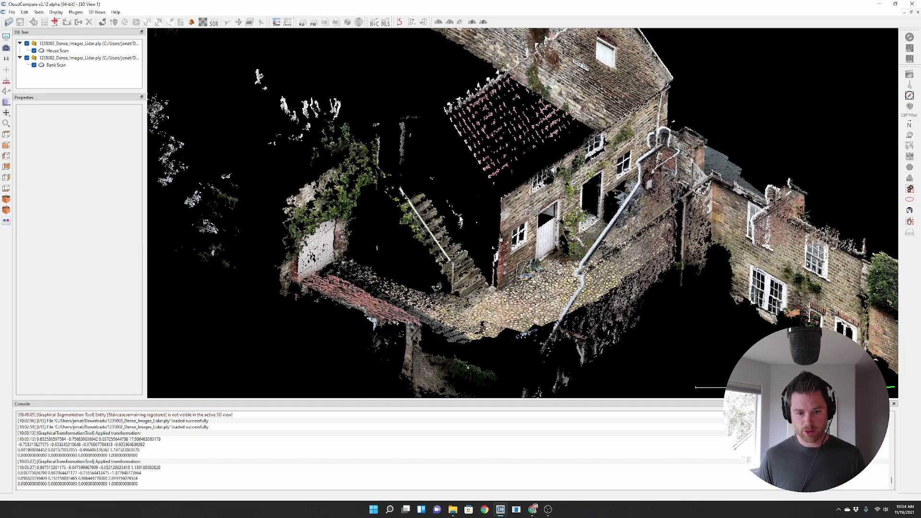
pyautogui.moveTo(441, 178); pyautogui.dragTo(564, 253)
pyautogui.moveTo(495, 208); pyautogui.dragTo(496, 231)
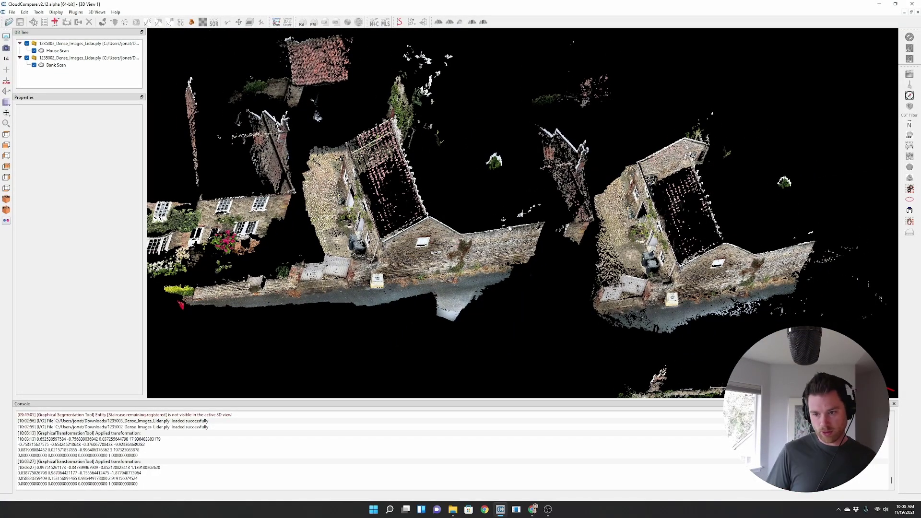
pyautogui.moveTo(653, 225); pyautogui.dragTo(664, 230, button='right')
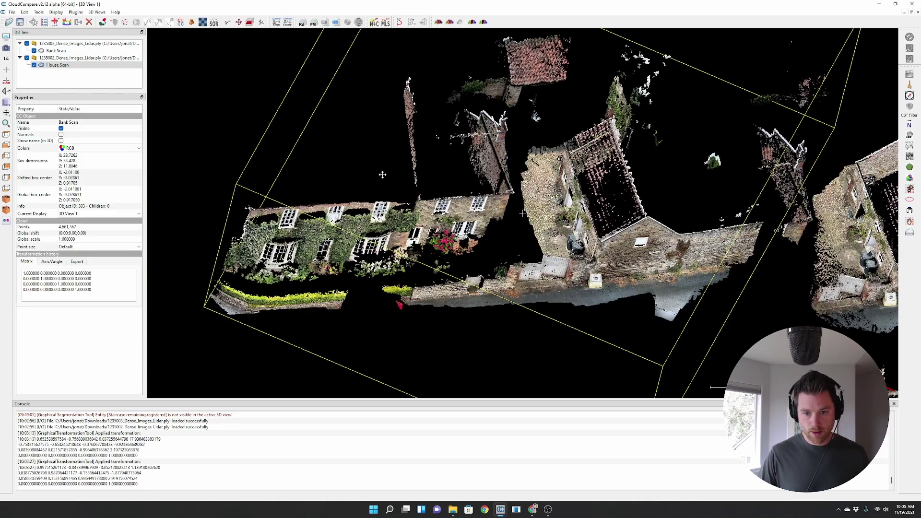
pyautogui.moveTo(382, 175); pyautogui.dragTo(267, 177, button='right')
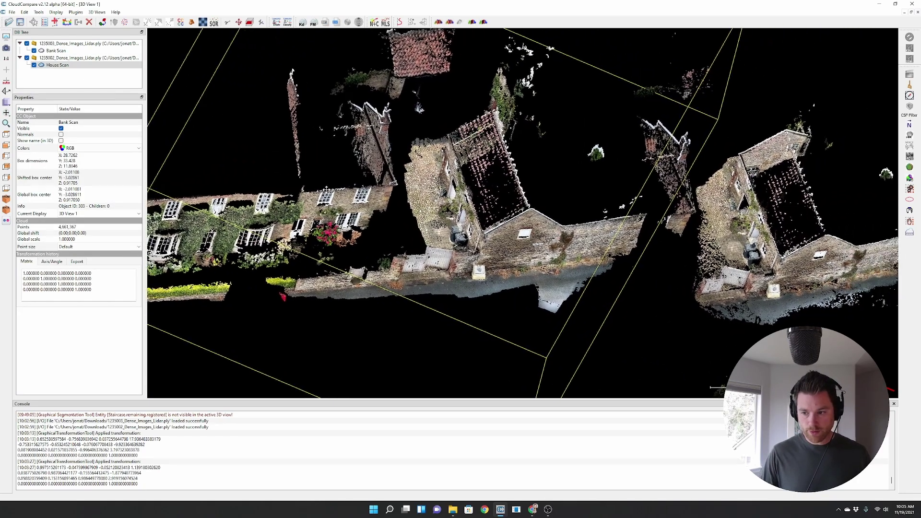
# - Select the Bank Scan cloud and hide the House Scan cloud
pyautogui.moveTo(547, 206); pyautogui.dragTo(360, 250, button='right')
pyautogui.click(55, 50)
pyautogui.moveTo(400, 153); pyautogui.dragTo(332, 110, button='right')
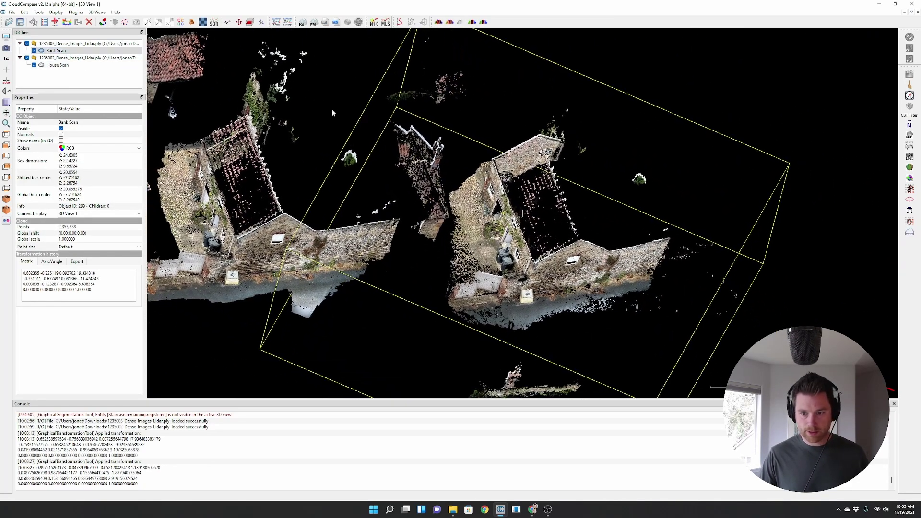
pyautogui.moveTo(375, 187); pyautogui.dragTo(338, 171)
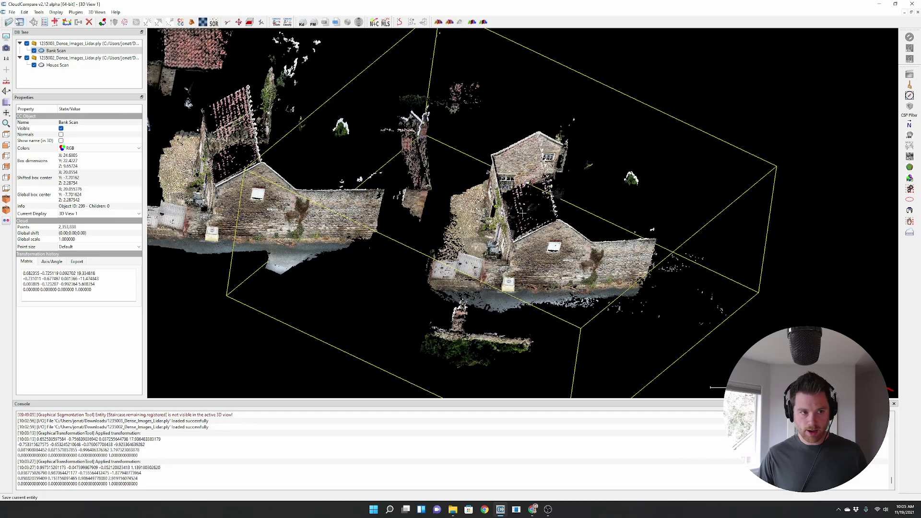
pyautogui.click(34, 65)
pyautogui.moveTo(435, 235); pyautogui.dragTo(368, 220, button='right')
pyautogui.moveTo(369, 221); pyautogui.dragTo(403, 224)
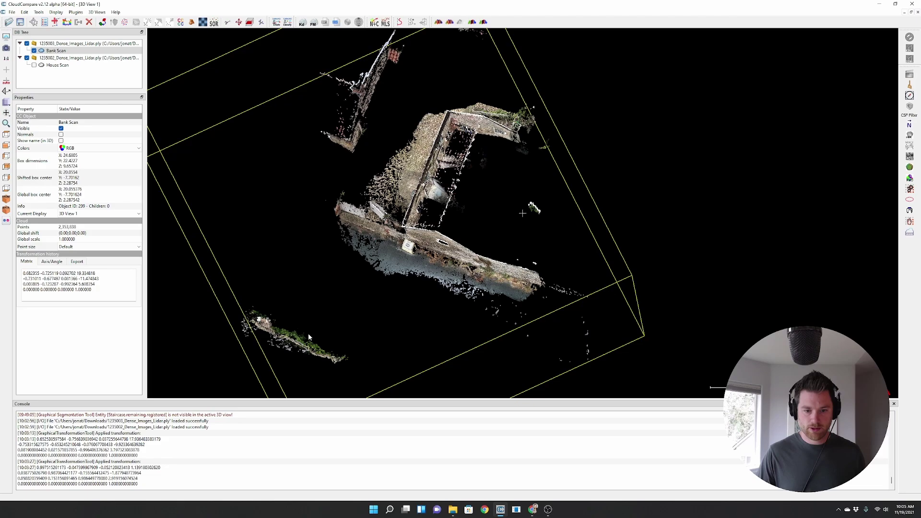
# - Start segmenting the Bank Scan from above, outlining the building, courtyard and street wall with a polygon that excludes the stray points
pyautogui.moveTo(446, 244); pyautogui.dragTo(423, 263, button='right')
pyautogui.moveTo(424, 263); pyautogui.dragTo(429, 298)
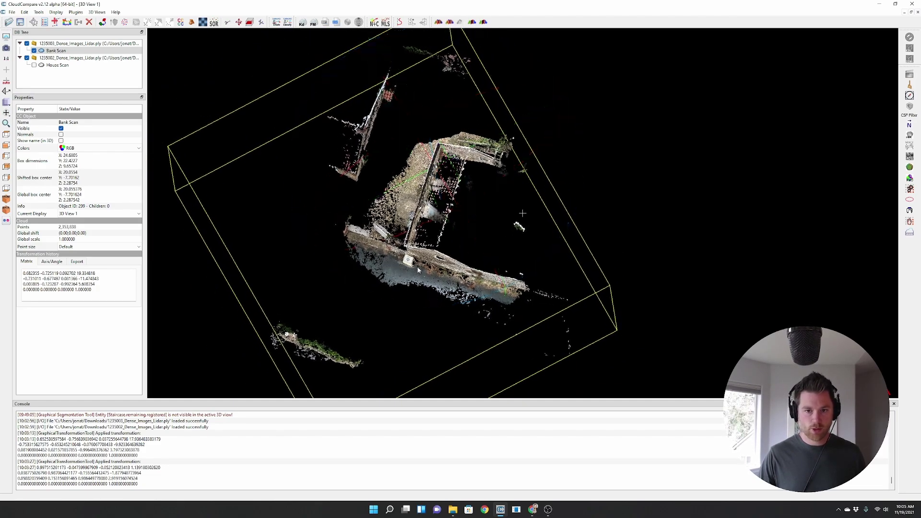
pyautogui.click(226, 23)
pyautogui.click(369, 192)
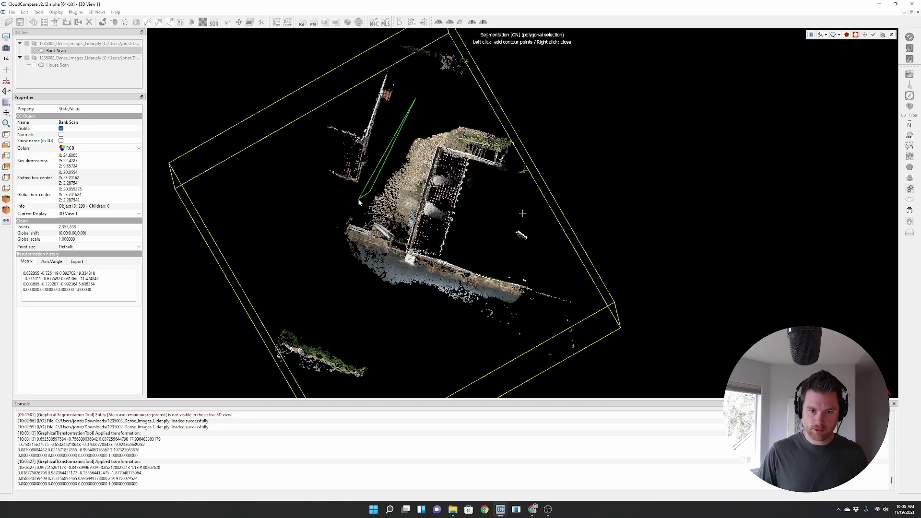
pyautogui.click(343, 201)
pyautogui.click(321, 233)
pyautogui.click(374, 302)
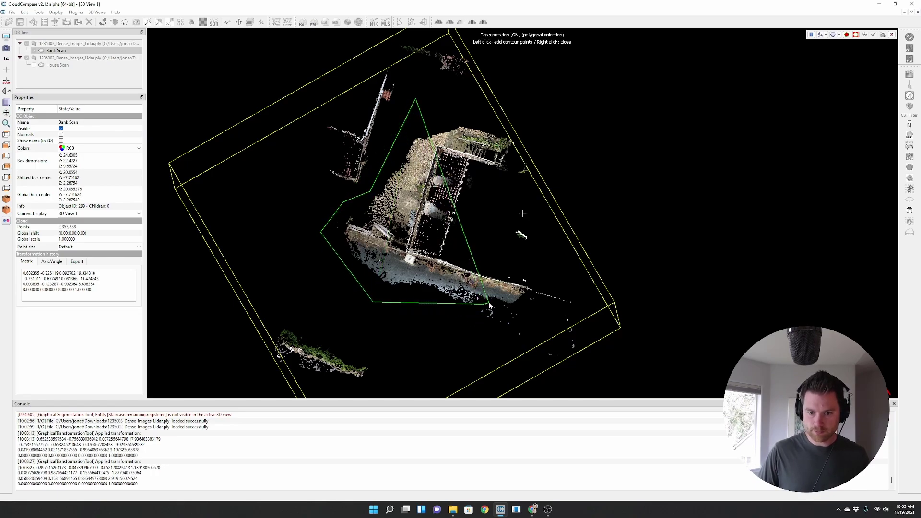
pyautogui.click(516, 307)
pyautogui.click(529, 274)
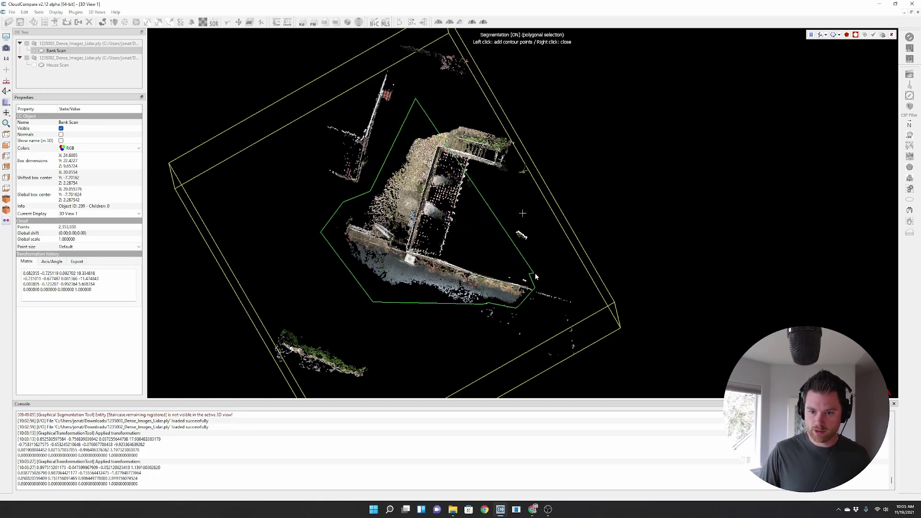
pyautogui.click(528, 286)
pyautogui.click(498, 276)
pyautogui.click(507, 171)
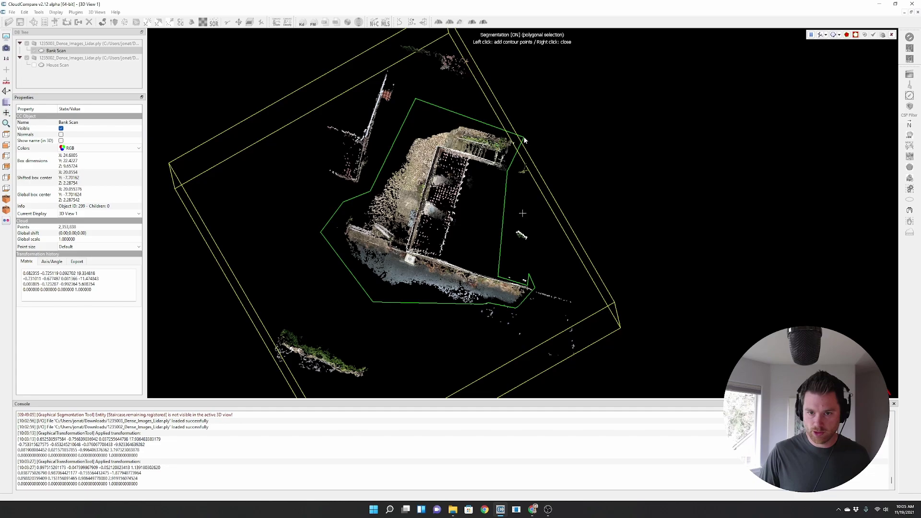
# - Keep only the Bank Scan points inside the polygon, delete the rest and inspect the cleaned cloud
pyautogui.click(846, 36)
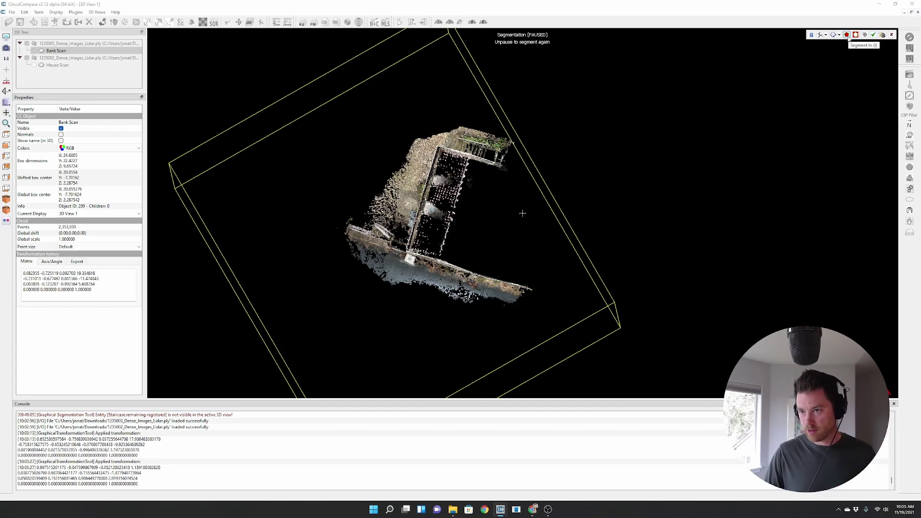
pyautogui.click(882, 35)
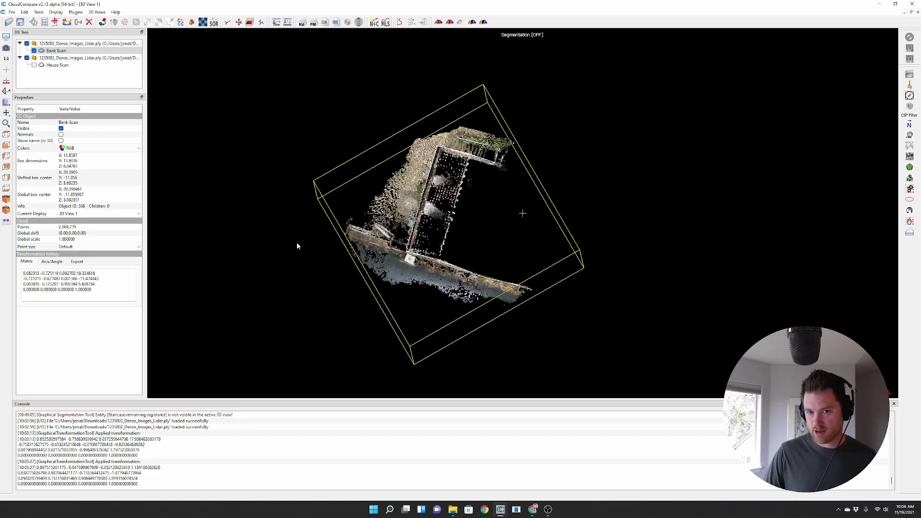
pyautogui.moveTo(359, 297); pyautogui.dragTo(610, 267)
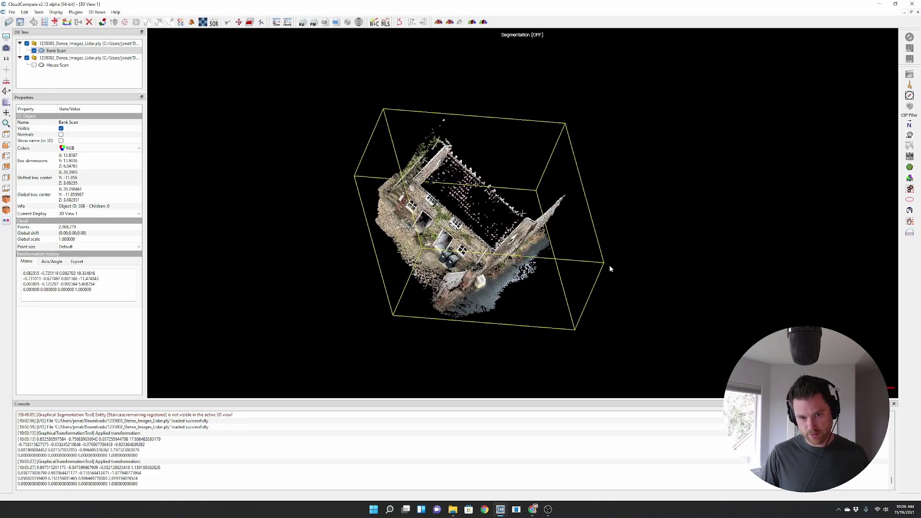
pyautogui.scroll(3, 611, 267)
pyautogui.moveTo(406, 246); pyautogui.dragTo(522, 213)
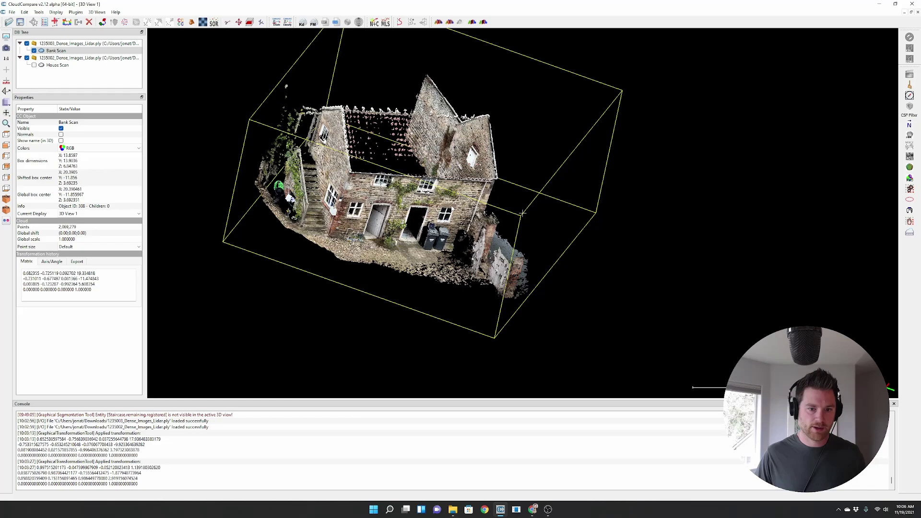
# - Show the House Scan again and translate the Bank Scan onto the matching courtyard building
pyautogui.click(34, 66)
pyautogui.moveTo(206, 127); pyautogui.dragTo(293, 144)
pyautogui.moveTo(293, 144); pyautogui.dragTo(667, 160, button='right')
pyautogui.moveTo(539, 377); pyautogui.dragTo(611, 196, button='right')
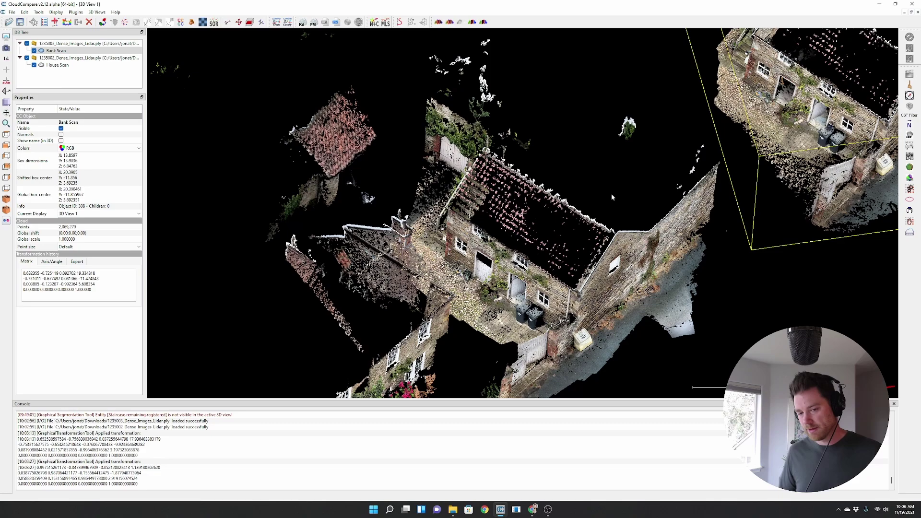
pyautogui.click(239, 23)
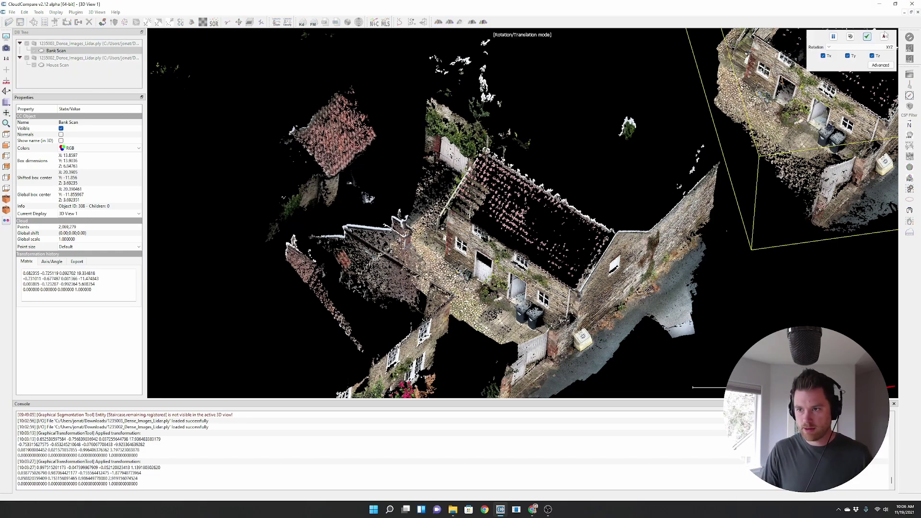
pyautogui.moveTo(786, 152); pyautogui.dragTo(600, 246)
pyautogui.moveTo(601, 245); pyautogui.dragTo(584, 262, button='right')
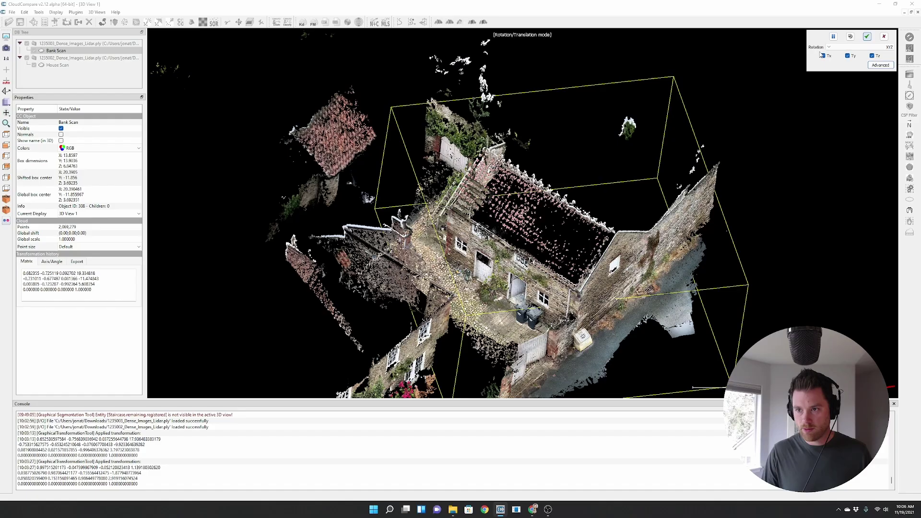
pyautogui.click(867, 37)
# - Examine how the Bank Scan lines up with the House Scan from above and from behind
pyautogui.moveTo(575, 188); pyautogui.dragTo(681, 216)
pyautogui.moveTo(681, 216); pyautogui.dragTo(543, 214, button='right')
pyautogui.scroll(4, 542, 213)
pyautogui.scroll(1, 542, 214)
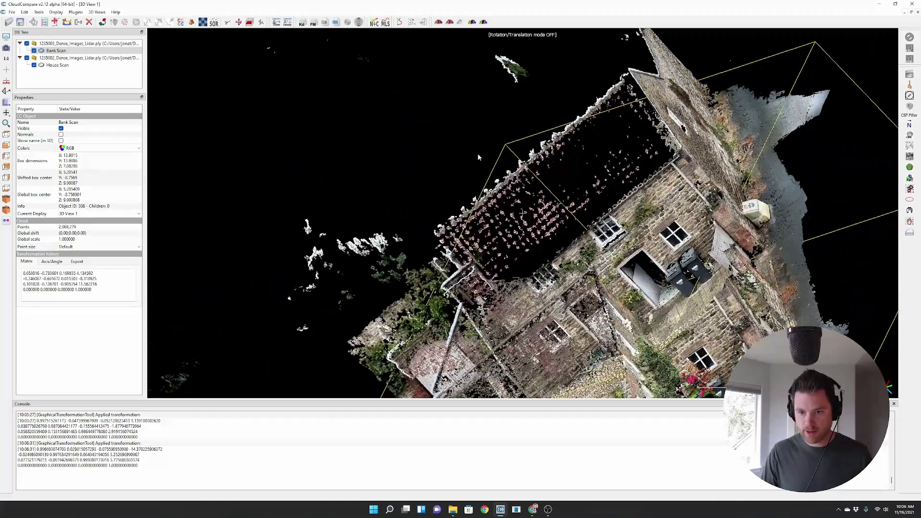
pyautogui.scroll(-4, 543, 214)
pyautogui.moveTo(542, 214); pyautogui.dragTo(547, 124)
pyautogui.moveTo(547, 125); pyautogui.dragTo(480, 259, button='right')
pyautogui.moveTo(542, 213); pyautogui.dragTo(600, 238)
pyautogui.moveTo(601, 238); pyautogui.dragTo(526, 10, button='right')
pyautogui.click(509, 144)
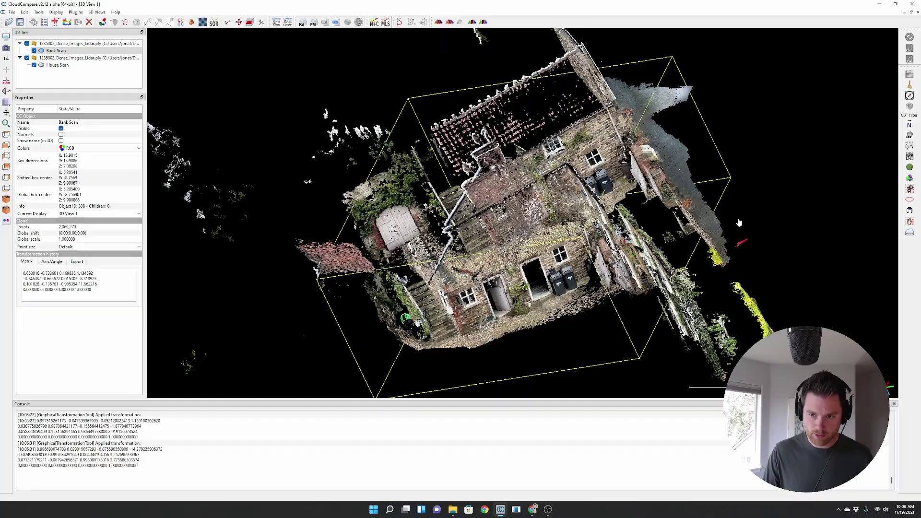
pyautogui.moveTo(508, 144); pyautogui.dragTo(691, 177)
pyautogui.moveTo(690, 178); pyautogui.dragTo(607, 206, button='right')
pyautogui.moveTo(607, 206); pyautogui.dragTo(627, 202)
# - Raise the Bank Scan in a rear view so its gable and street wall overlap those of the House Scan
pyautogui.moveTo(522, 213); pyautogui.dragTo(504, 273)
pyautogui.moveTo(396, 178); pyautogui.dragTo(556, 103)
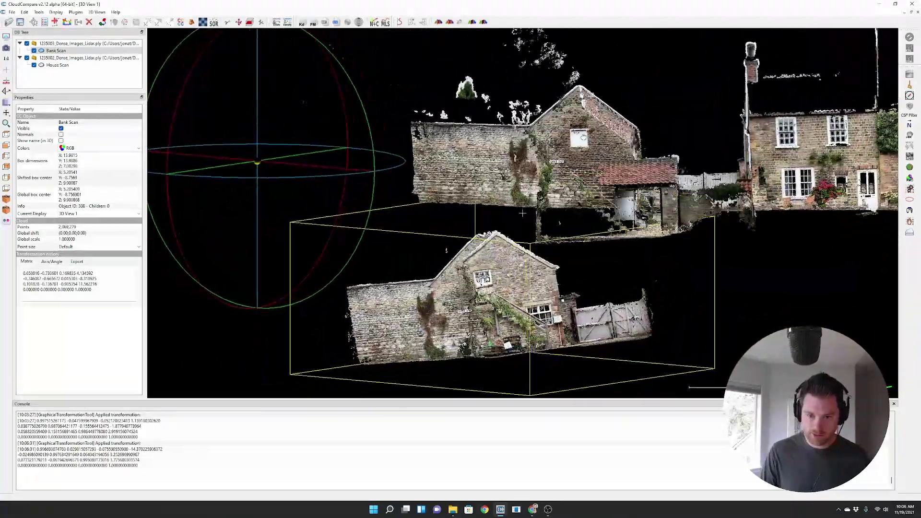
pyautogui.click(239, 23)
pyautogui.moveTo(480, 201); pyautogui.dragTo(501, 85)
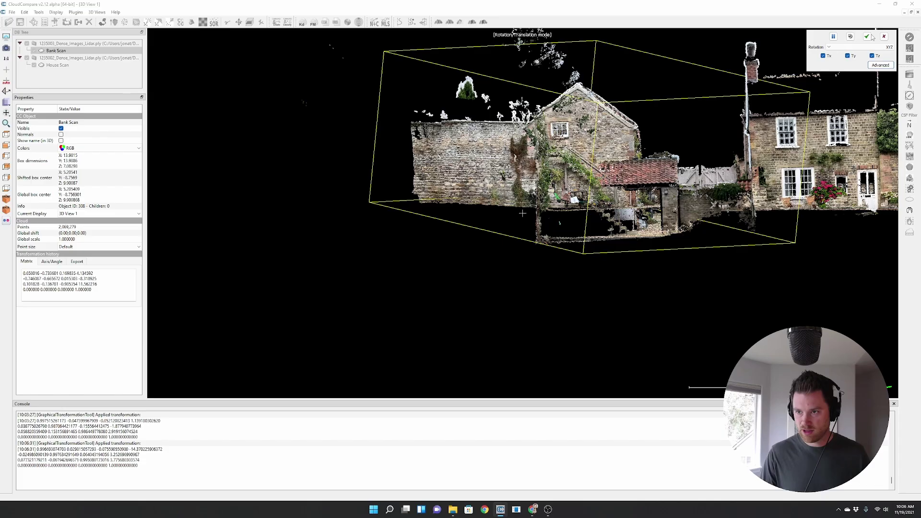
# - Translate the Bank Scan in an overhead view to bring its gable walls and roof onto the House Scan's
pyautogui.moveTo(756, 102); pyautogui.dragTo(287, 190)
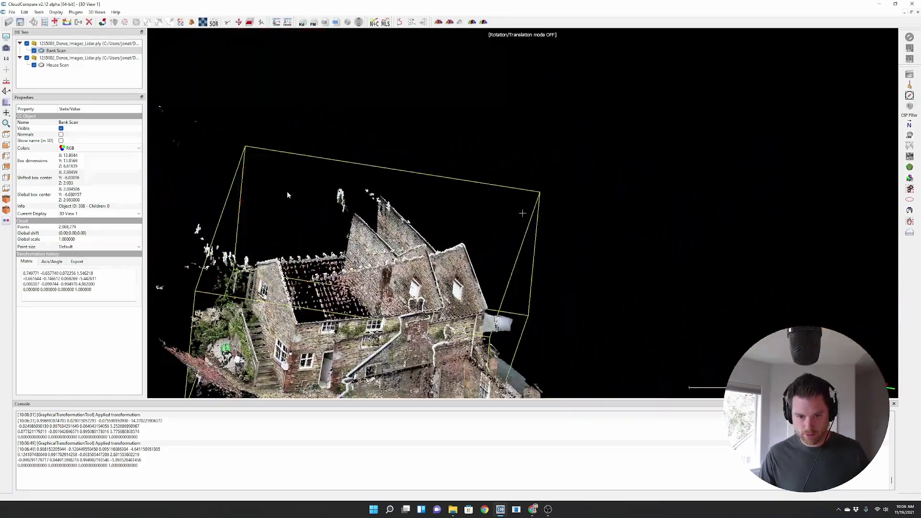
pyautogui.moveTo(422, 244); pyautogui.dragTo(537, 148, button='right')
pyautogui.moveTo(537, 149); pyautogui.dragTo(335, 46)
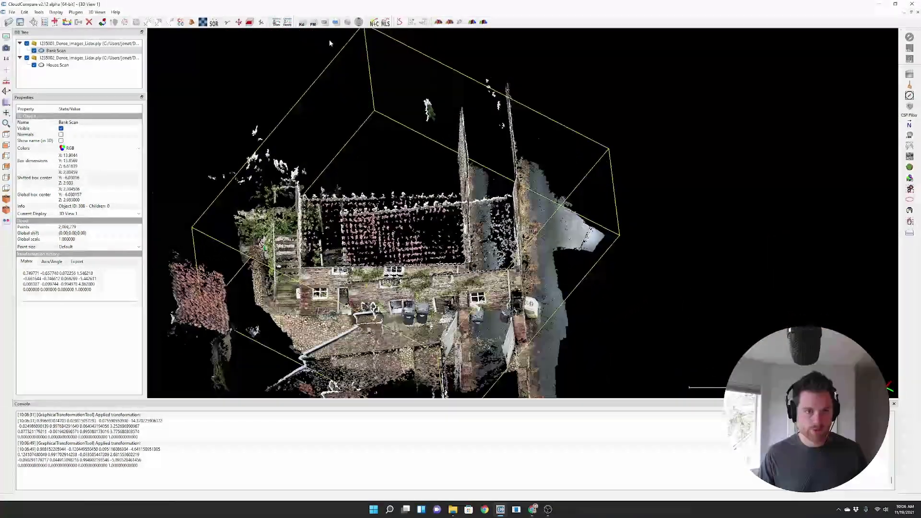
pyautogui.click(238, 24)
pyautogui.moveTo(365, 124); pyautogui.dragTo(532, 277)
pyautogui.click(866, 37)
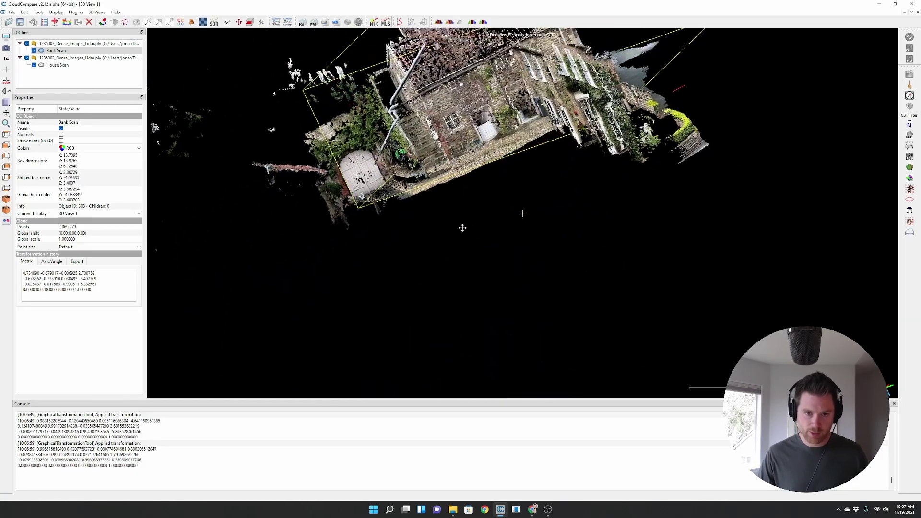
# - Lower the Bank Scan slightly in an angled view so its gable, windows and courtyard walls match the House Scan
pyautogui.scroll(3, 562, 142)
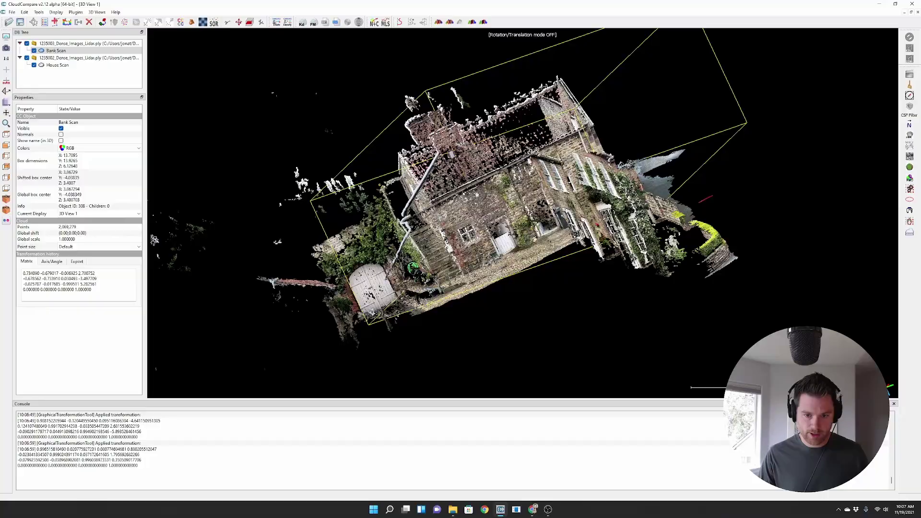
pyautogui.moveTo(562, 142); pyautogui.dragTo(546, 214)
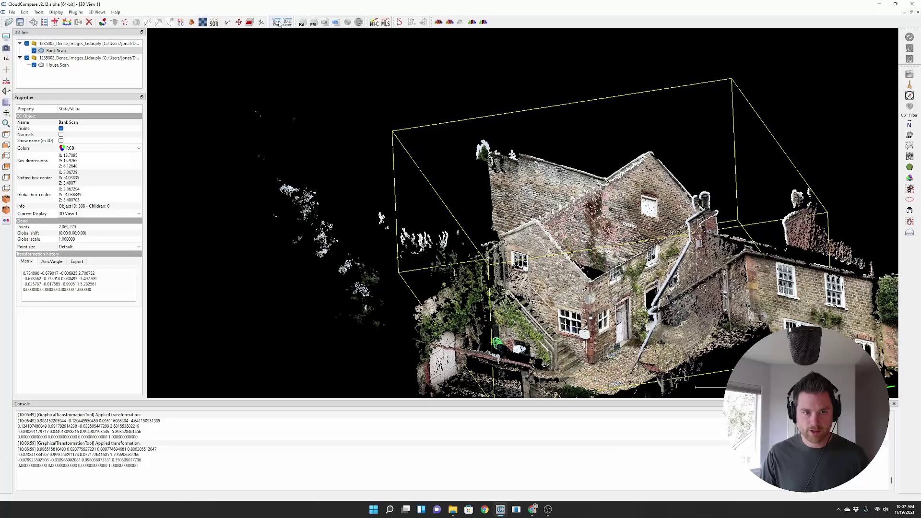
pyautogui.click(239, 24)
pyautogui.moveTo(582, 238)
pyautogui.mouseDown(button='right')
pyautogui.moveTo(580, 227)
pyautogui.moveTo(576, 245)
pyautogui.mouseUp(button='right')
pyautogui.moveTo(575, 245); pyautogui.dragTo(588, 298)
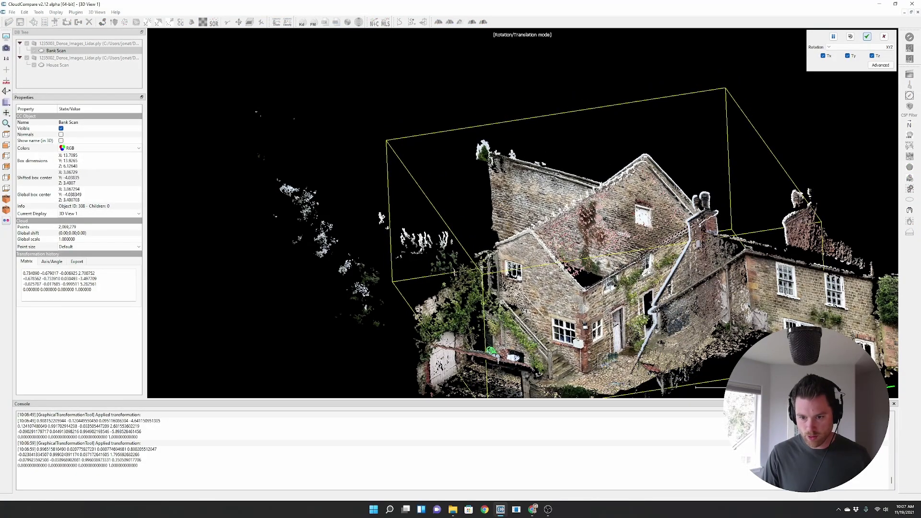
pyautogui.moveTo(572, 280); pyautogui.dragTo(573, 281, button='right')
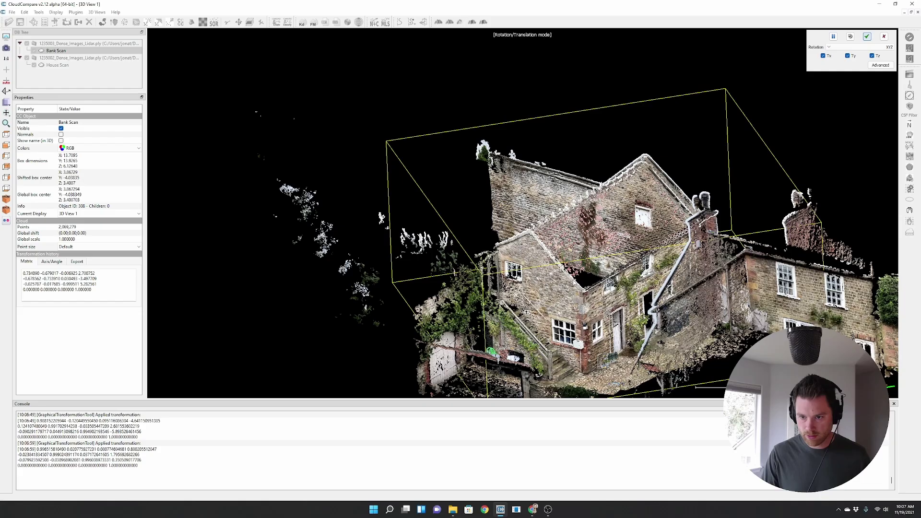
pyautogui.moveTo(575, 282); pyautogui.dragTo(589, 284)
pyautogui.click(866, 37)
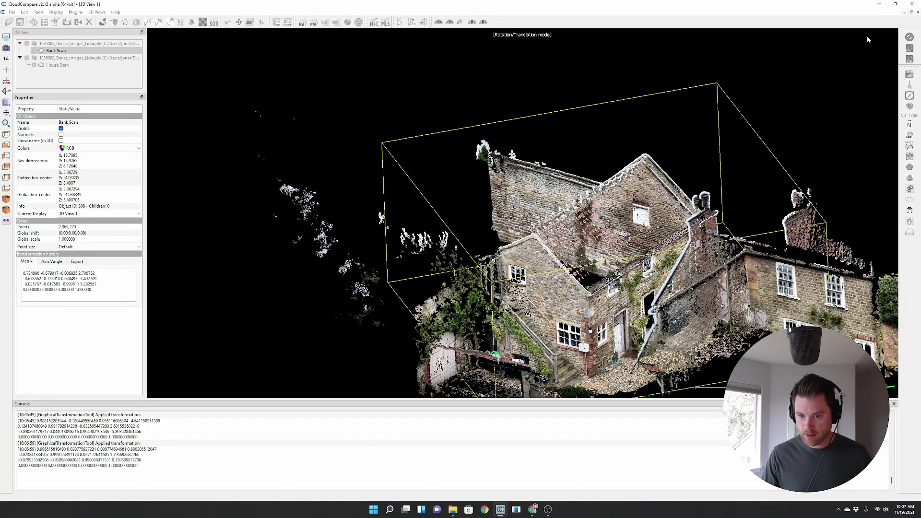
# - Fine-tune the Bank Scan's rotation and position from above so its roofline and street wall follow the House Scan's
pyautogui.moveTo(623, 159); pyautogui.dragTo(433, 165)
pyautogui.moveTo(473, 279); pyautogui.dragTo(507, 201, button='right')
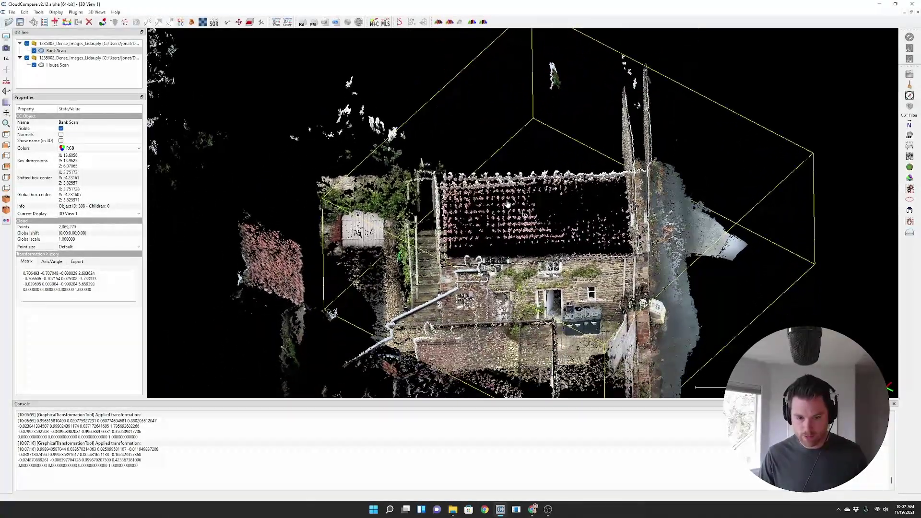
pyautogui.moveTo(507, 202); pyautogui.dragTo(493, 233)
pyautogui.click(238, 22)
pyautogui.moveTo(542, 103); pyautogui.dragTo(552, 96, button='right')
pyautogui.moveTo(709, 303); pyautogui.dragTo(687, 293)
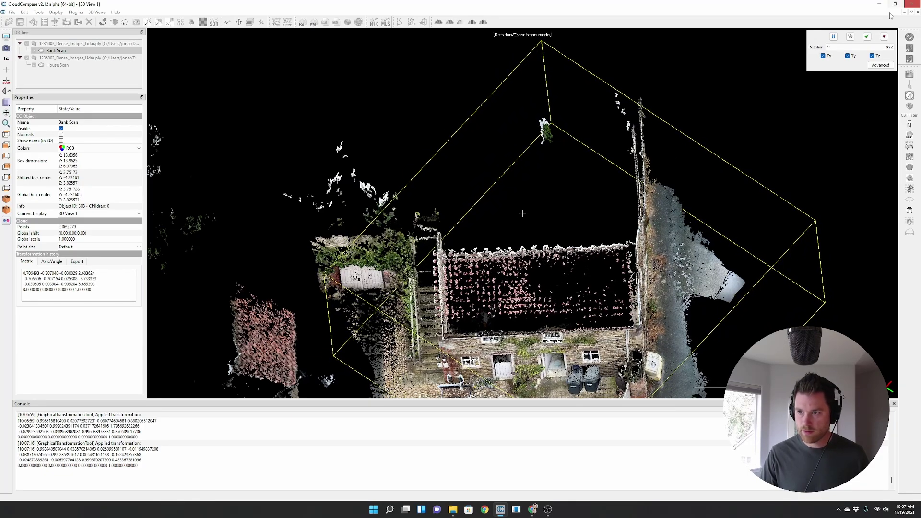
pyautogui.click(866, 37)
# - Shift the Bank Scan slightly in a tilted overhead view to bring its front wall onto the House Scan's
pyautogui.moveTo(550, 239); pyautogui.dragTo(541, 198)
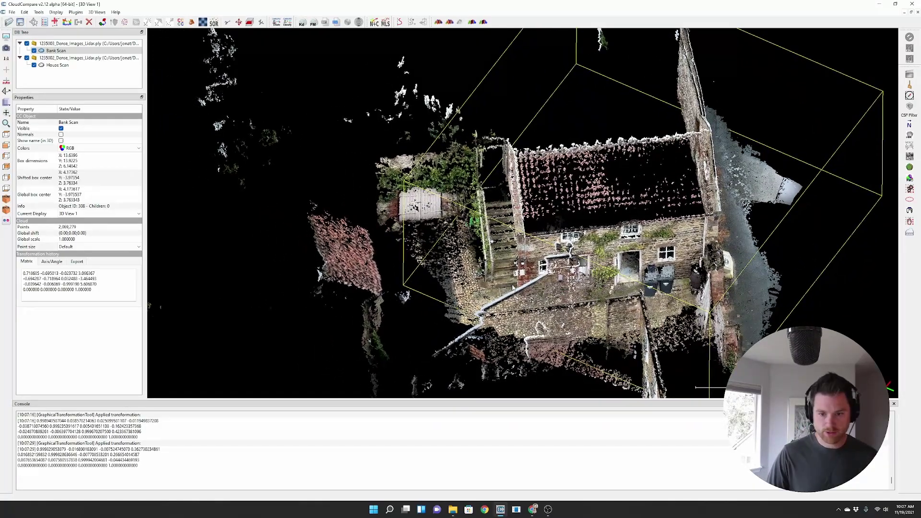
pyautogui.click(240, 22)
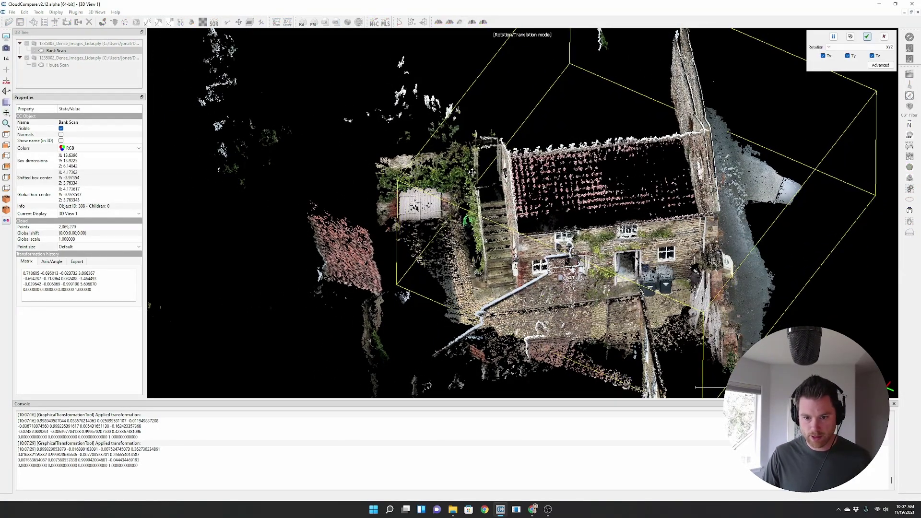
pyautogui.click(867, 36)
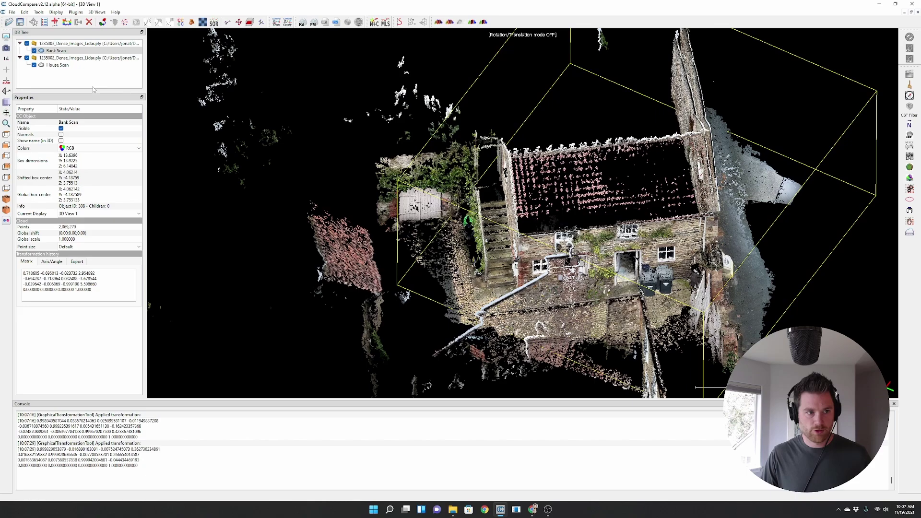
# - Set up a fine registration of both clouds with Bank Scan as the aligned cloud and House Scan as the reference
pyautogui.keyDown('ctrl'); pyautogui.click(69, 65); pyautogui.keyUp('ctrl')
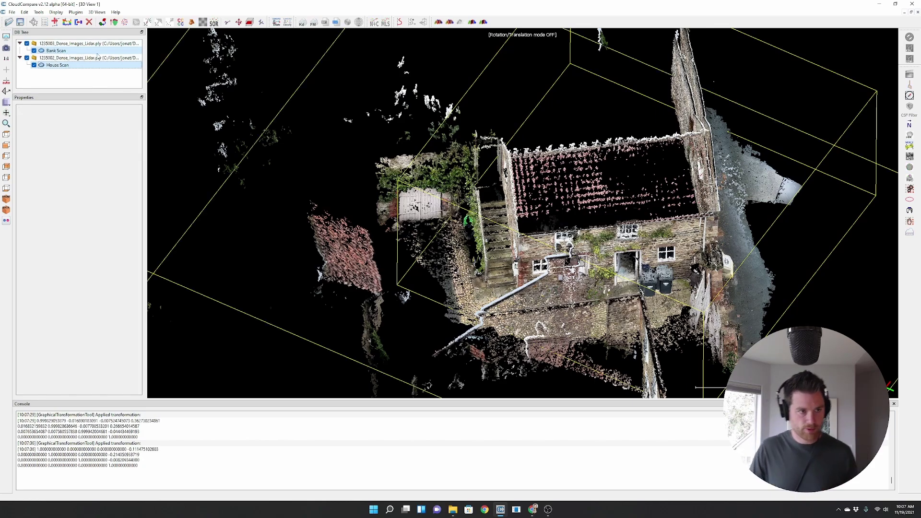
pyautogui.click(114, 23)
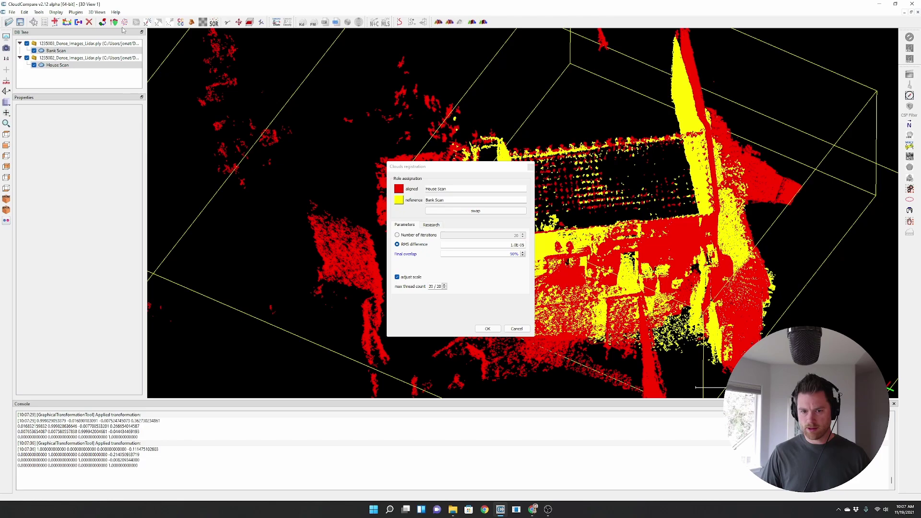
pyautogui.moveTo(416, 167); pyautogui.dragTo(213, 135)
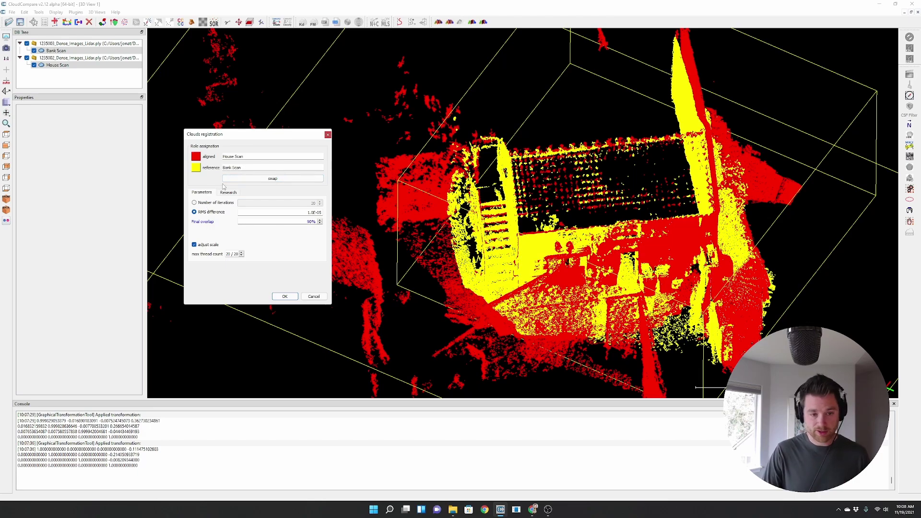
pyautogui.click(238, 180)
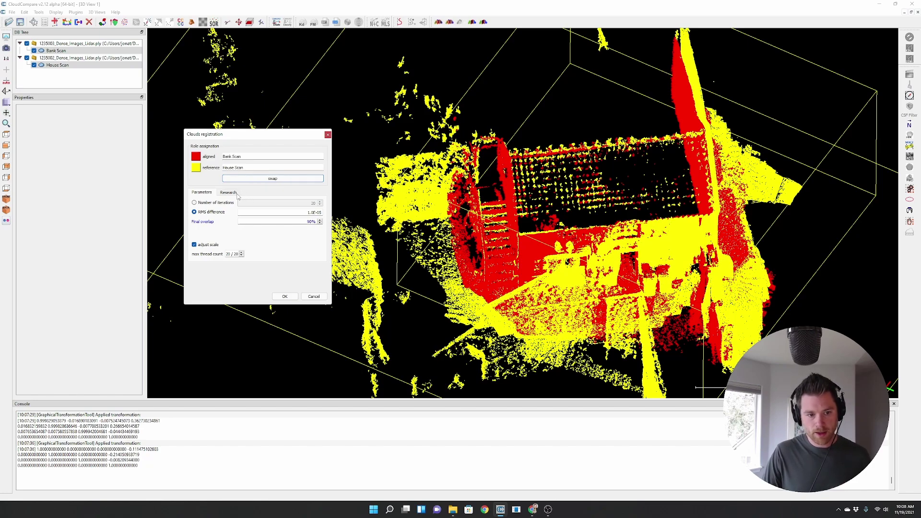
# - Run the fine registration by RMS difference with 90% final overlap, scale adjustment and farthest points removal, and dismiss the report
pyautogui.moveTo(254, 135); pyautogui.dragTo(375, 127)
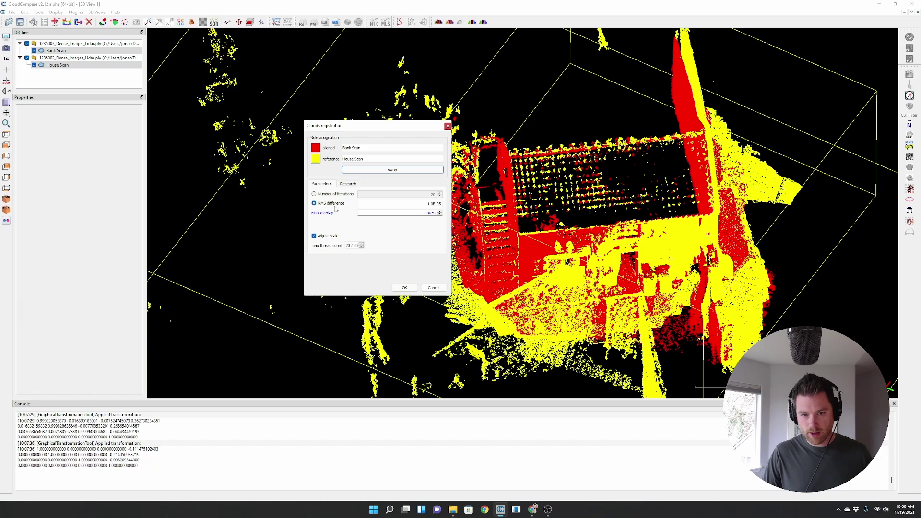
pyautogui.moveTo(411, 215); pyautogui.dragTo(450, 218)
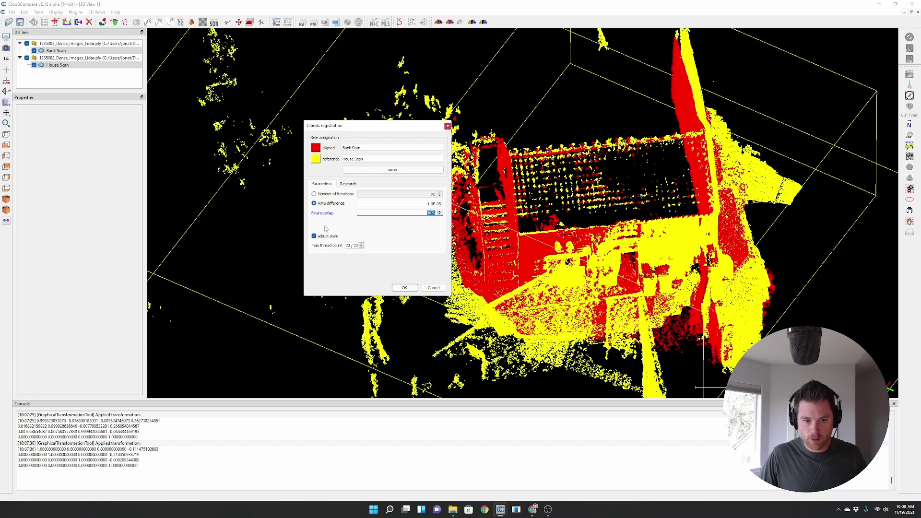
pyautogui.click(349, 184)
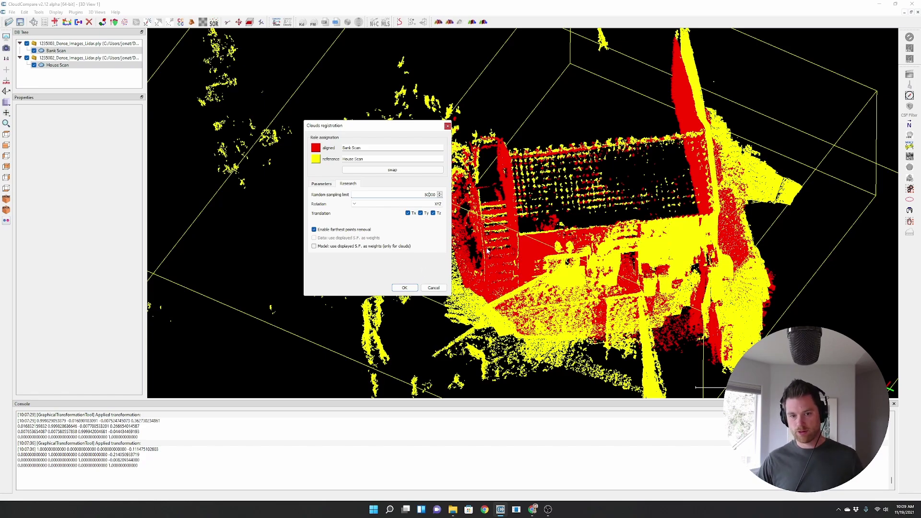
pyautogui.click(405, 287)
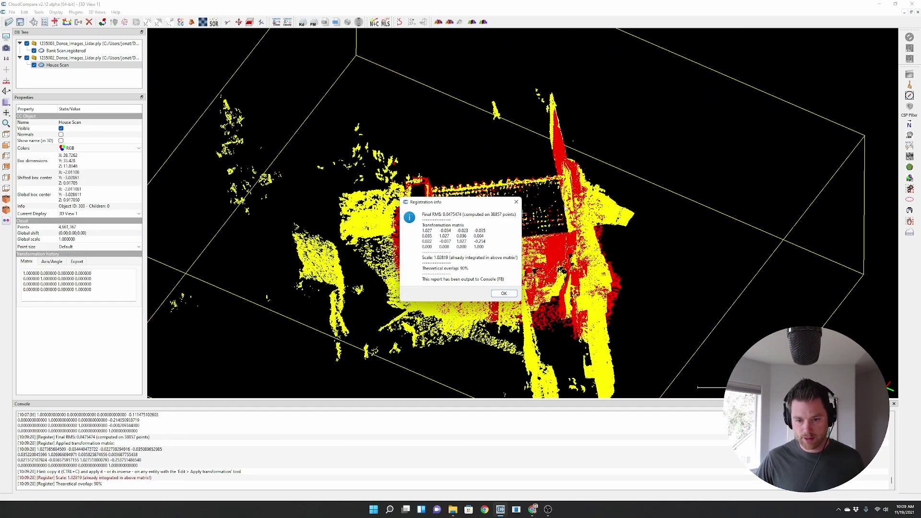
pyautogui.click(508, 293)
# - Check the registration around the courtyard building by repeatedly hiding and showing the registered Bank Scan over the House Scan
pyautogui.moveTo(576, 285); pyautogui.dragTo(309, 147)
pyautogui.scroll(12, 555, 250)
pyautogui.scroll(-3, 553, 246)
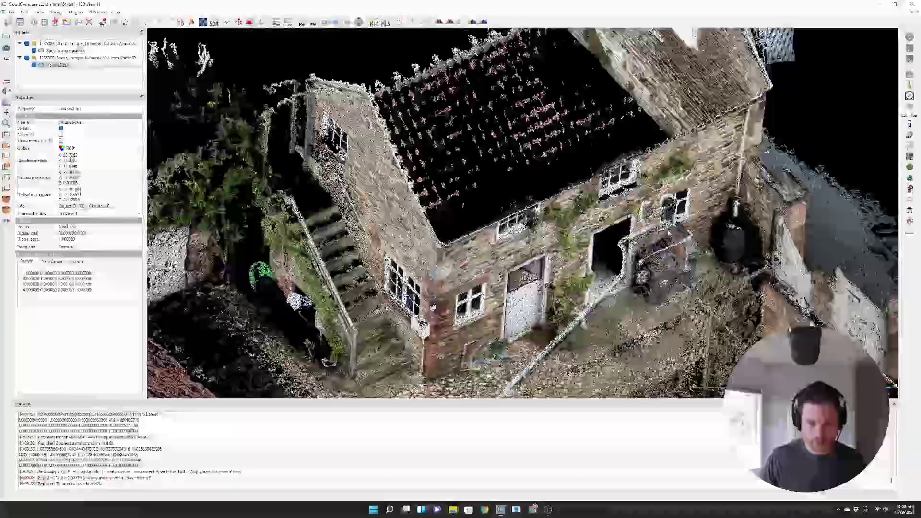
pyautogui.click(34, 51)
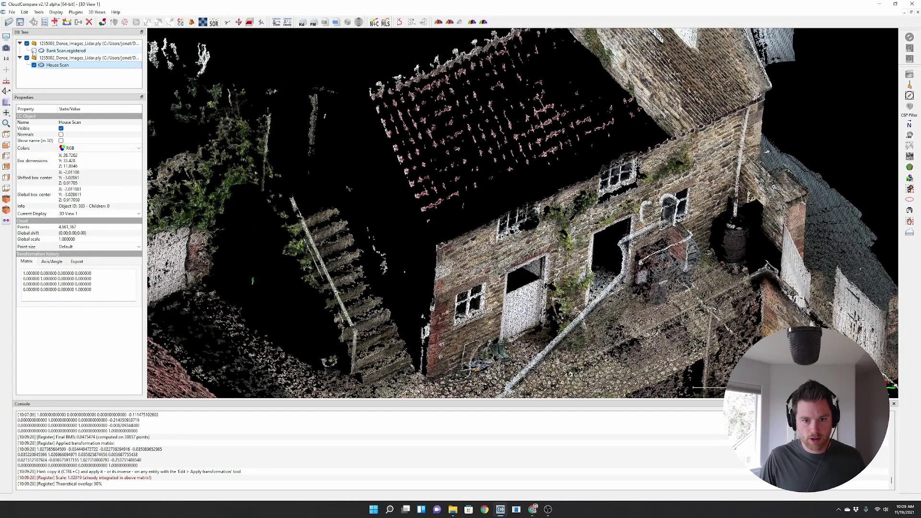
pyautogui.click(34, 50)
pyautogui.click(34, 51)
pyautogui.click(34, 50)
pyautogui.click(34, 51)
pyautogui.click(34, 51)
pyautogui.click(34, 51)
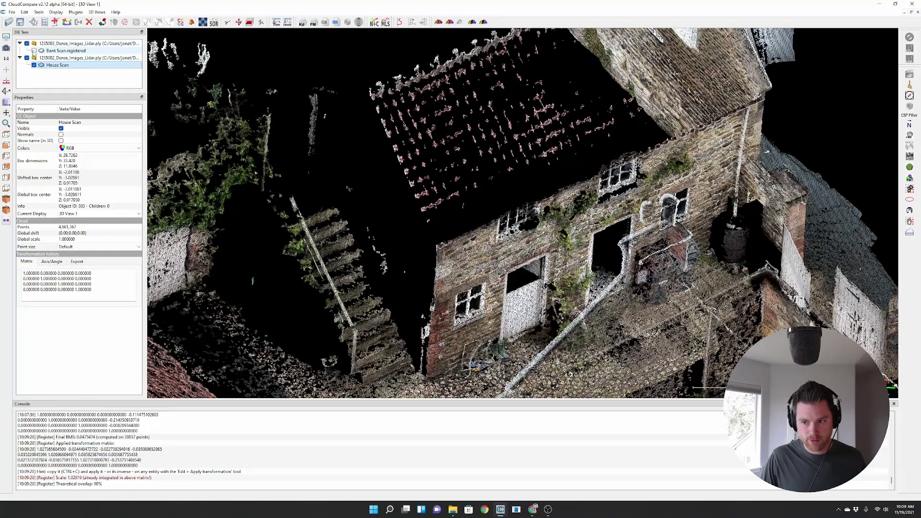
pyautogui.click(34, 50)
pyautogui.click(34, 51)
pyautogui.click(34, 51)
pyautogui.click(34, 51)
pyautogui.click(34, 51)
pyautogui.click(34, 51)
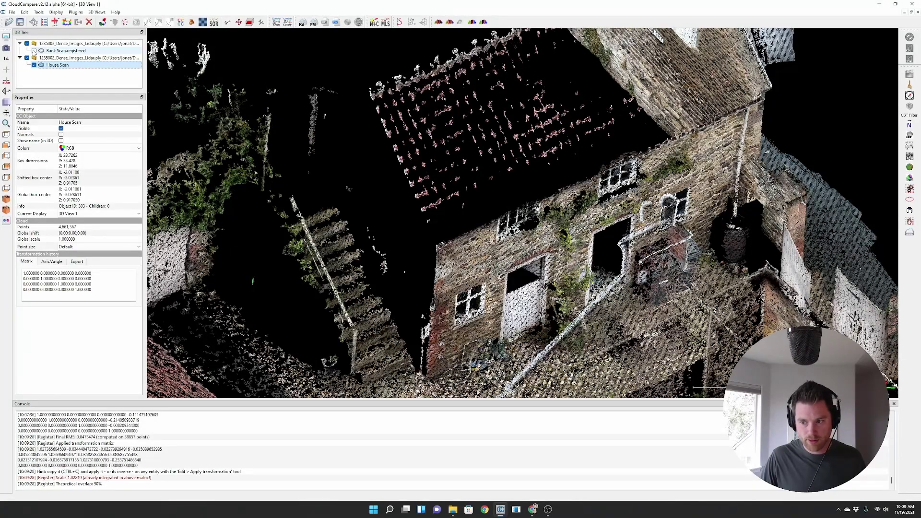
pyautogui.click(34, 51)
pyautogui.click(34, 51)
pyautogui.click(34, 51)
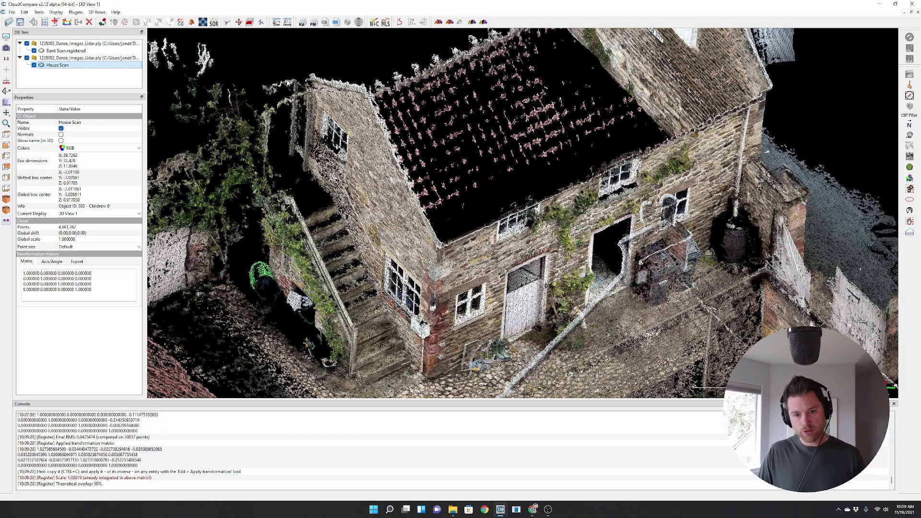
pyautogui.click(34, 51)
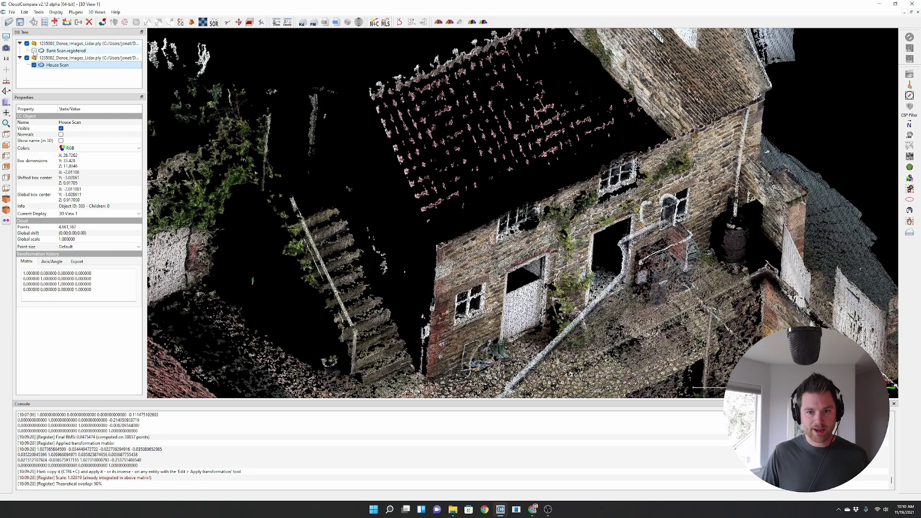
pyautogui.click(34, 50)
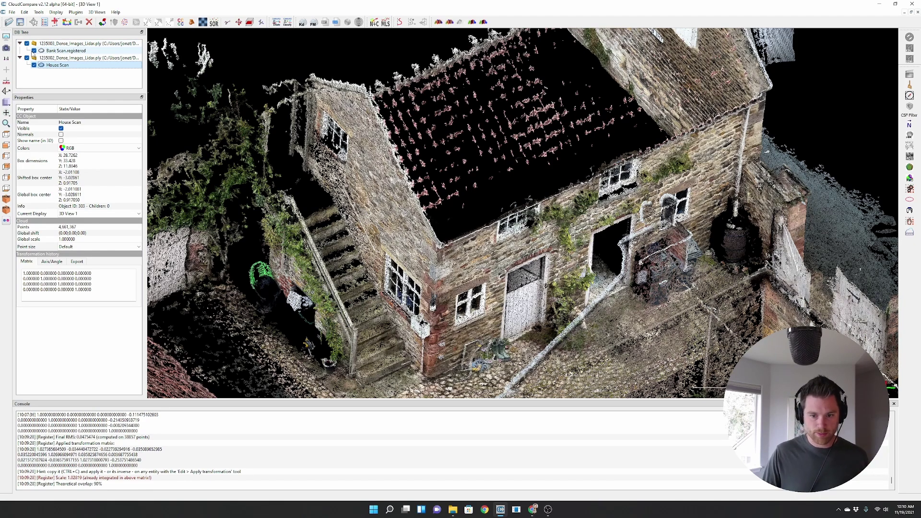
# - View the registered Bank Scan alone, and hide it to inspect the House Scan's gap around the stairs and end gable
pyautogui.click(34, 50)
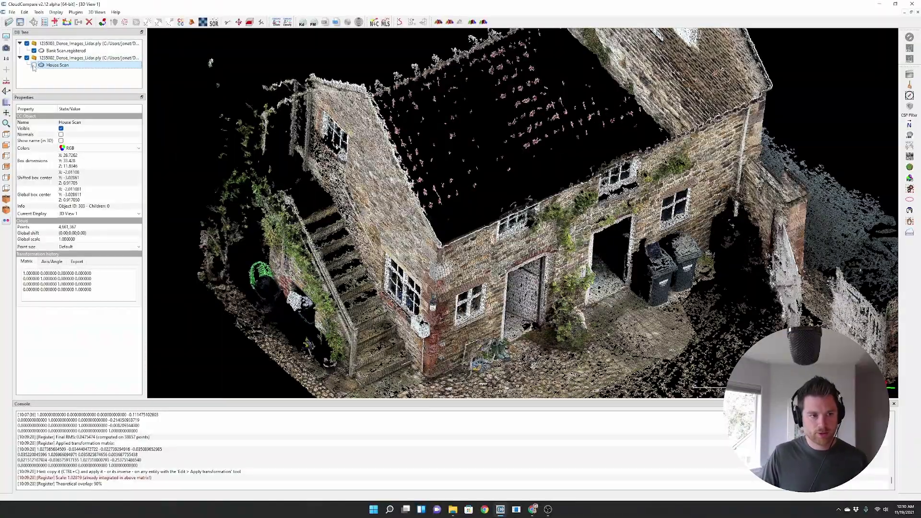
pyautogui.click(34, 50)
pyautogui.click(34, 50)
pyautogui.moveTo(594, 223); pyautogui.dragTo(362, 200)
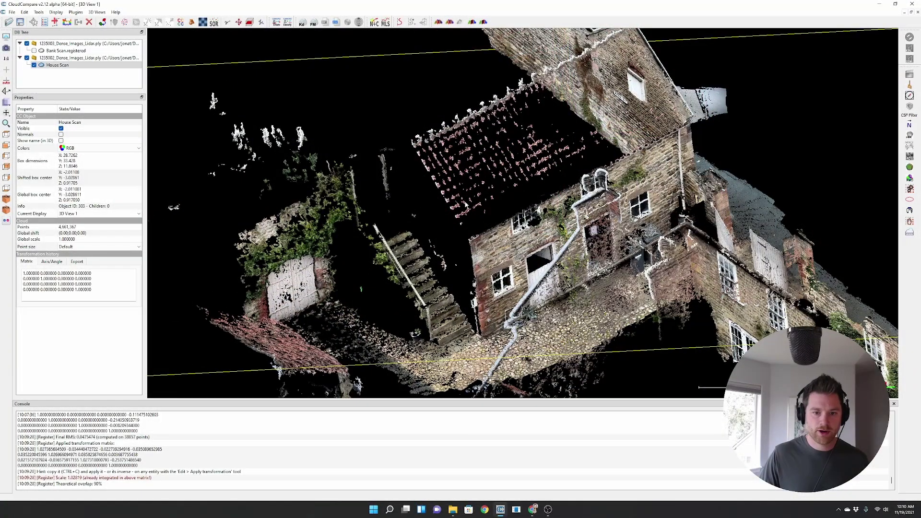
pyautogui.moveTo(388, 97); pyautogui.dragTo(440, 97)
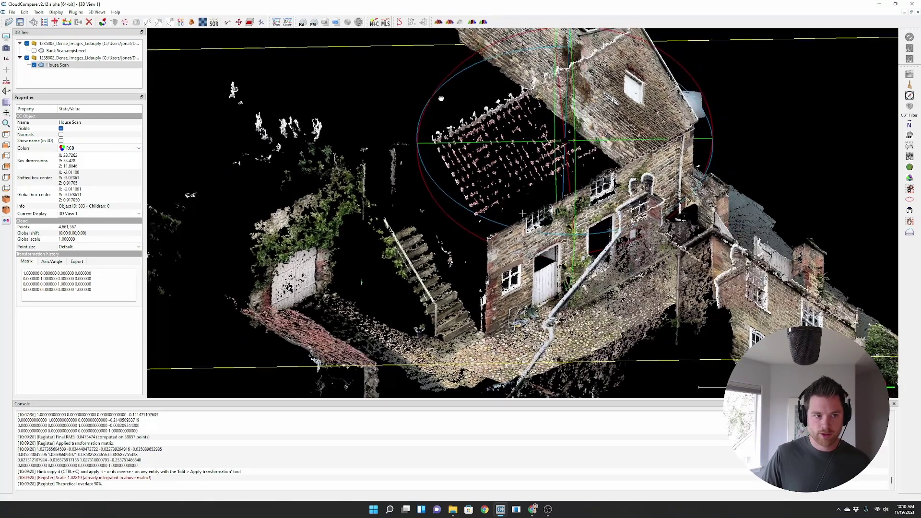
# - Start segmenting the hidden registered Bank Scan, tracing the House Scan gap from the ivy-covered wall along the ground to the building's near corner
pyautogui.click(85, 50)
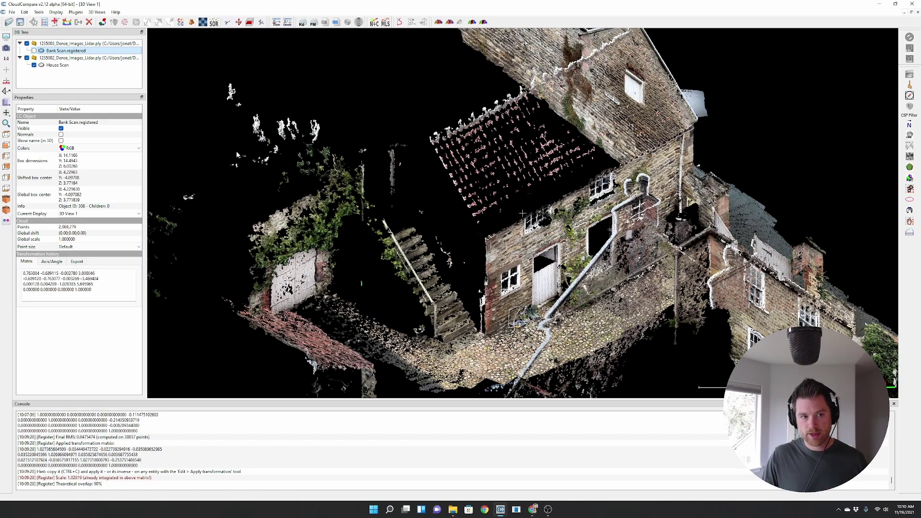
pyautogui.click(228, 23)
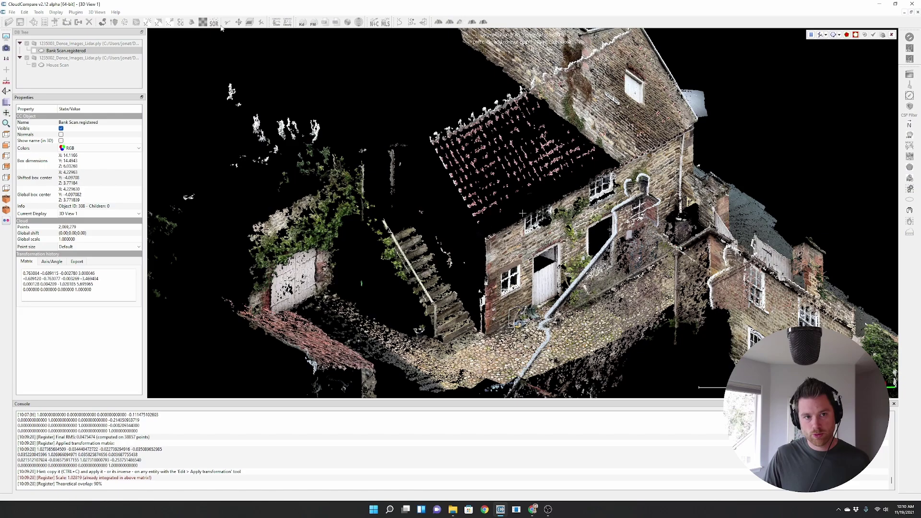
pyautogui.click(344, 215)
pyautogui.click(337, 226)
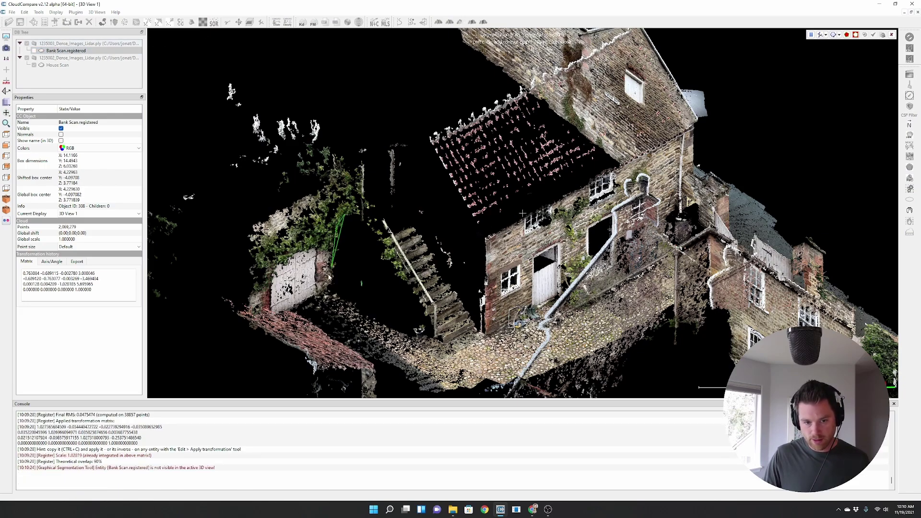
pyautogui.click(329, 291)
pyautogui.click(359, 314)
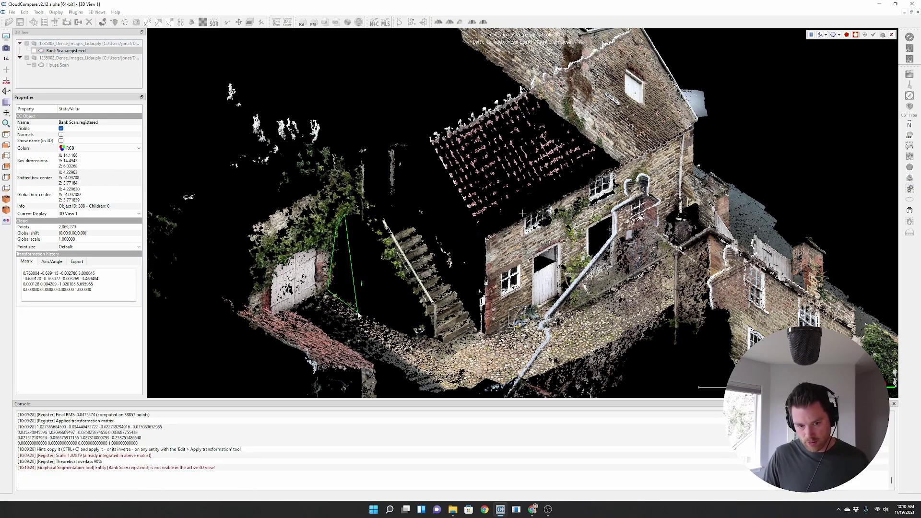
pyautogui.click(418, 338)
pyautogui.click(448, 342)
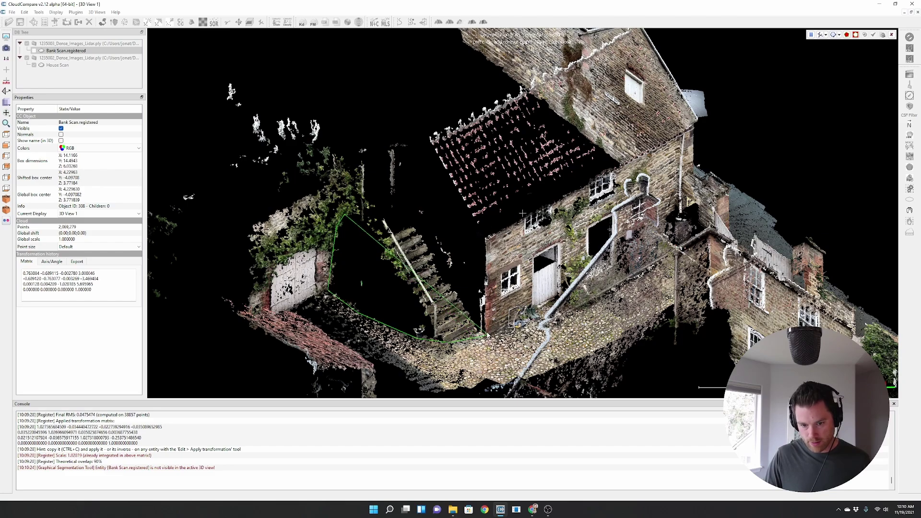
pyautogui.click(486, 336)
# - Continue the outline up the building corner, along the eaves and around the roof, and segment the Bank Scan points inside it
pyautogui.click(486, 238)
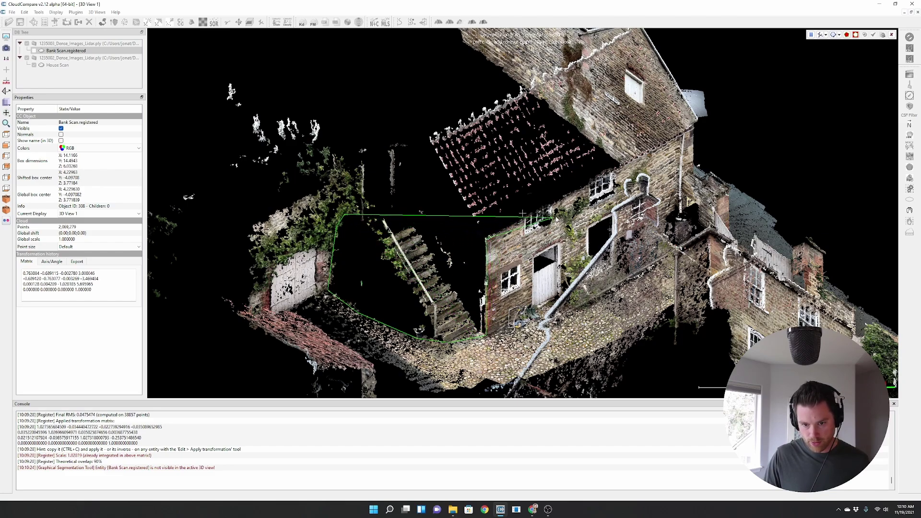
pyautogui.click(606, 173)
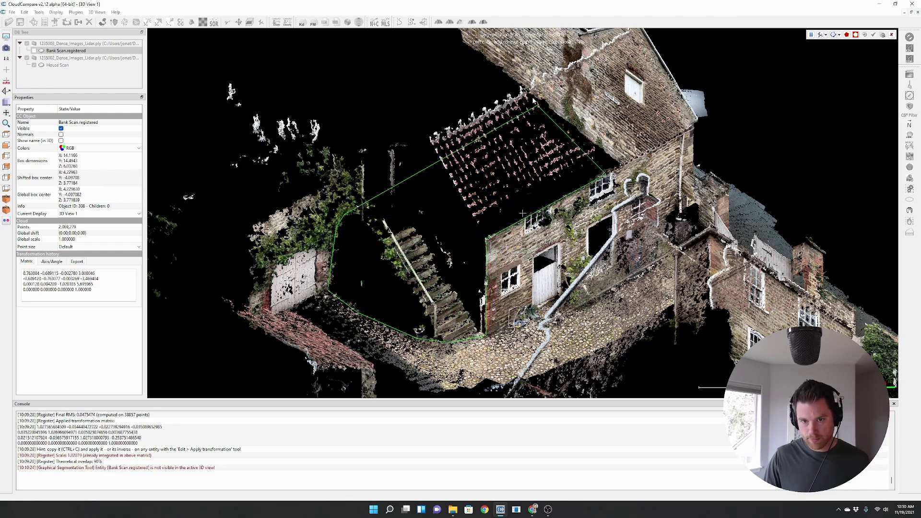
pyautogui.click(523, 86)
pyautogui.click(354, 52)
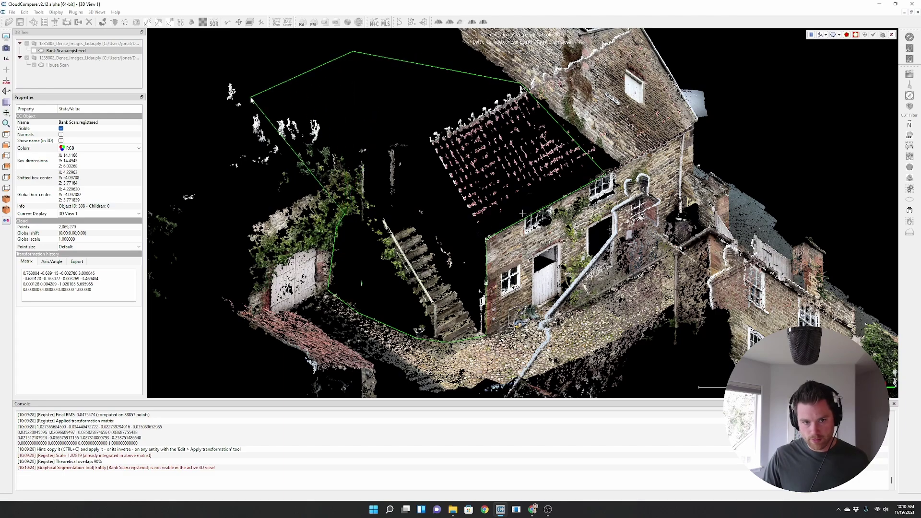
pyautogui.click(846, 34)
pyautogui.click(874, 35)
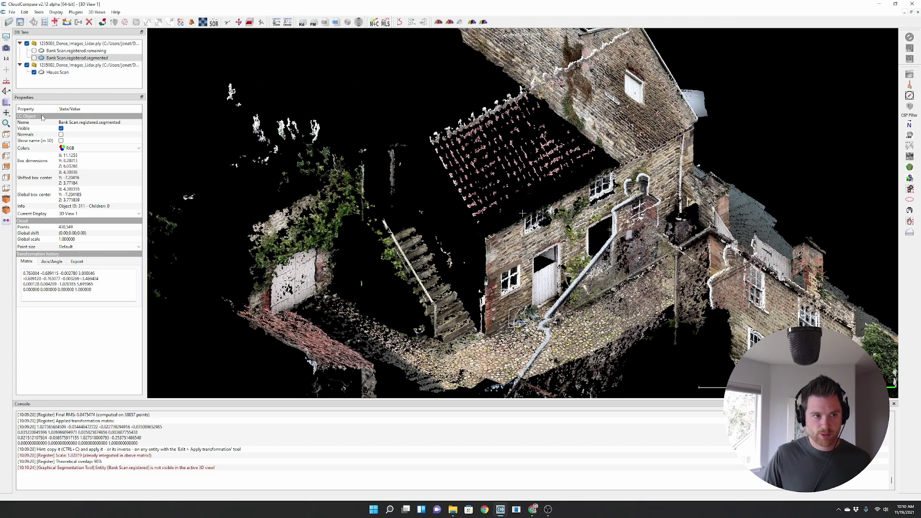
# - Hide the House Scan and check the segmented and remaining Bank Scan parts by toggling their visibility
pyautogui.click(33, 73)
pyautogui.click(34, 58)
pyautogui.click(34, 58)
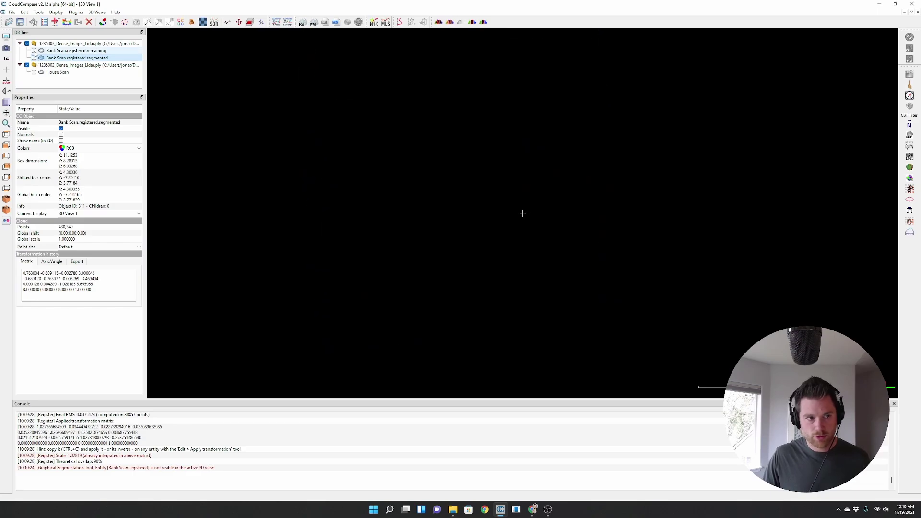
pyautogui.click(35, 49)
pyautogui.click(33, 55)
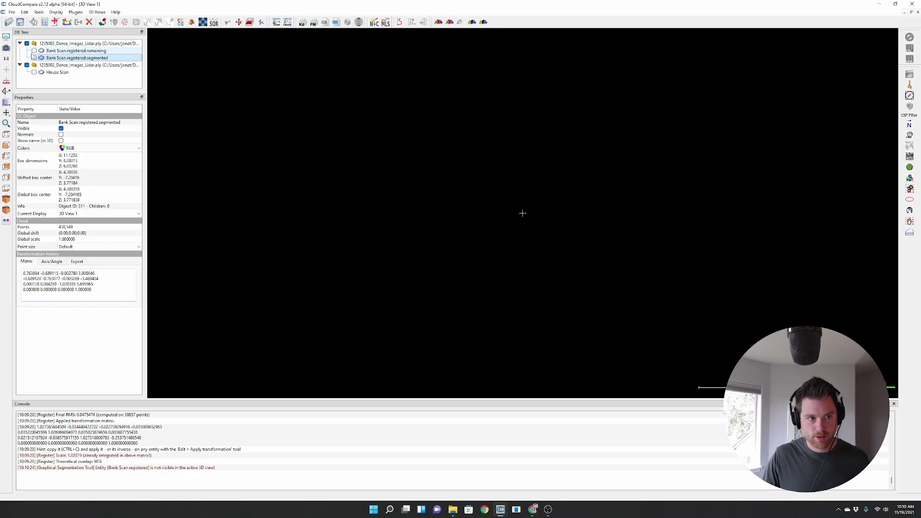
pyautogui.click(34, 51)
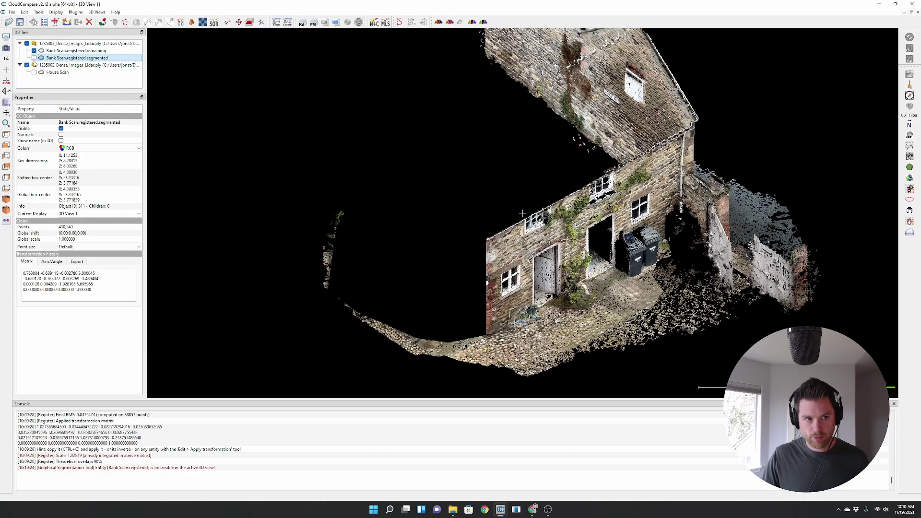
pyautogui.click(34, 57)
pyautogui.click(34, 58)
pyautogui.click(34, 58)
pyautogui.click(34, 57)
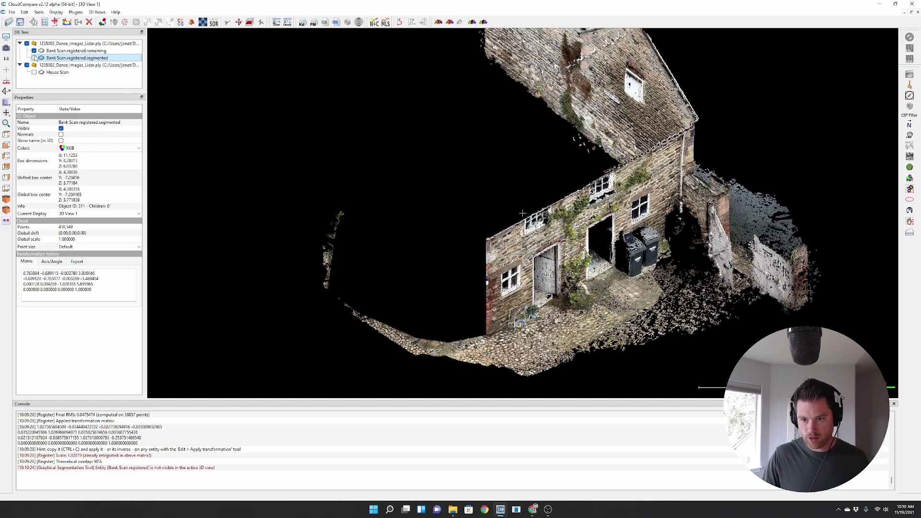
pyautogui.click(34, 50)
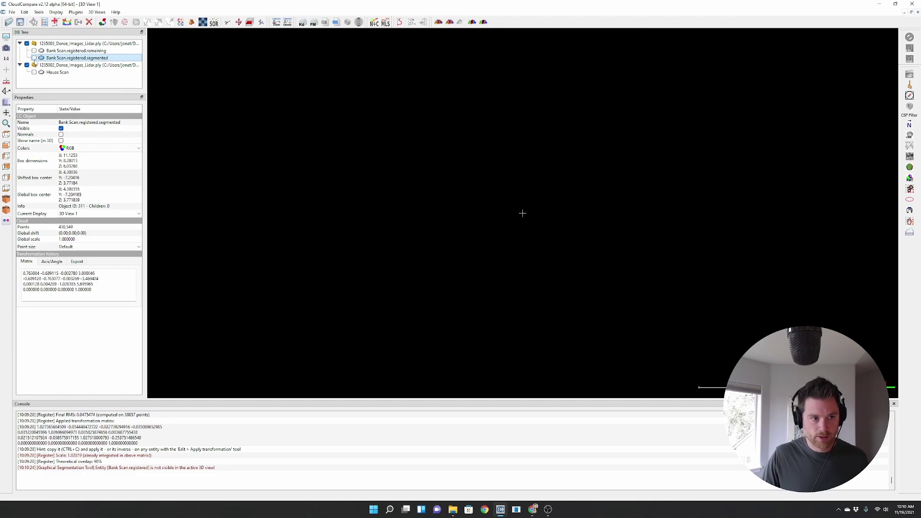
# - Show the segmented Bank Scan with the House Scan and merge the two clouds without generating an original cloud index scalar field
pyautogui.click(34, 57)
pyautogui.click(35, 72)
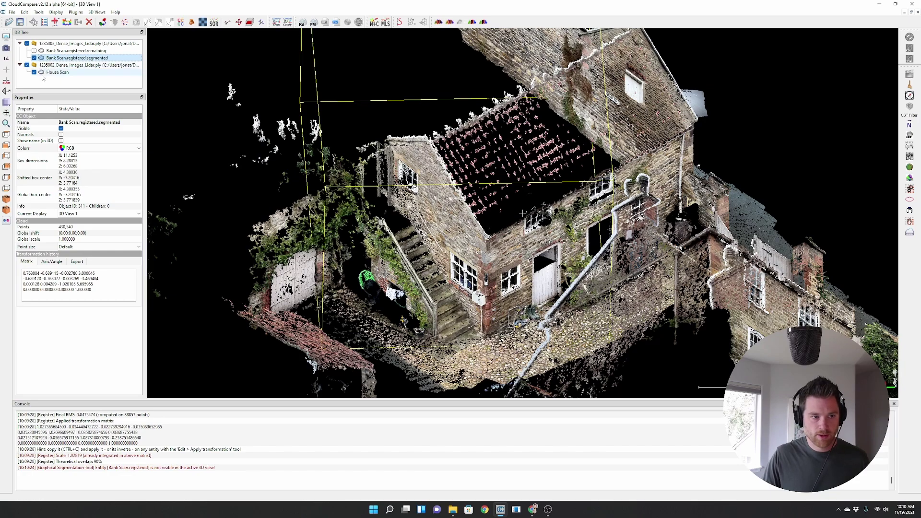
pyautogui.click(44, 73)
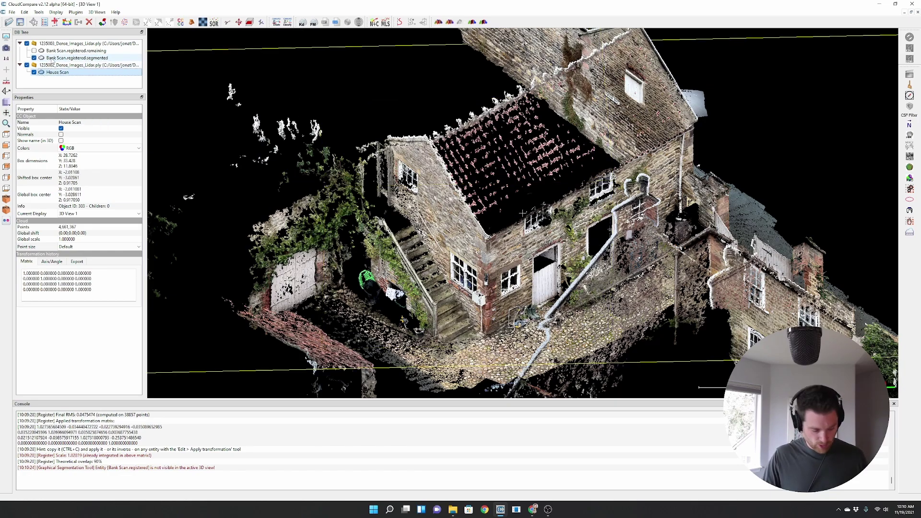
pyautogui.keyDown('ctrl'); pyautogui.click(53, 58); pyautogui.keyUp('ctrl')
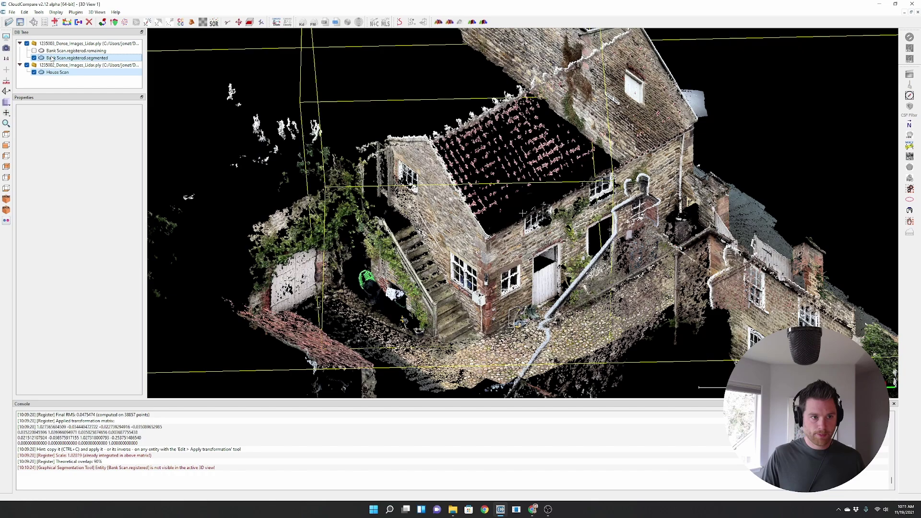
pyautogui.click(79, 23)
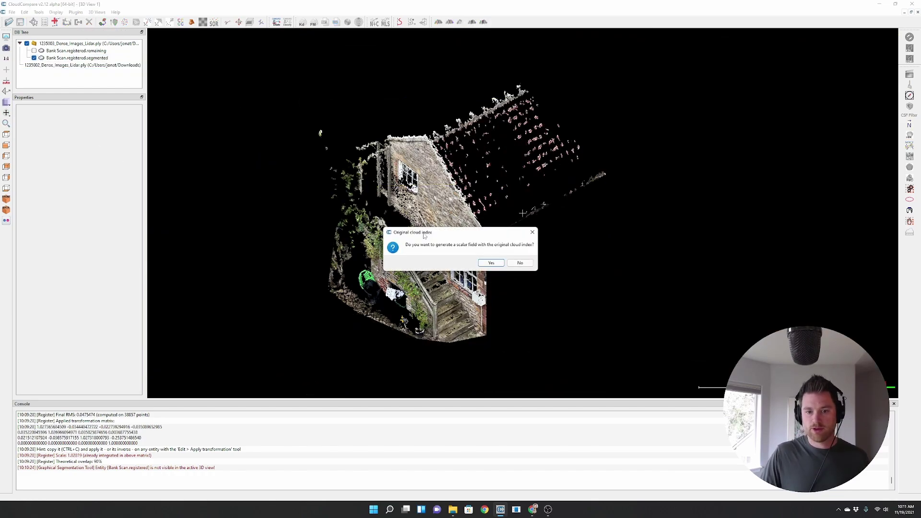
pyautogui.click(520, 263)
# - Inspect the merged House Scan from the courtyard building and stairs around to the street front
pyautogui.moveTo(522, 213); pyautogui.dragTo(236, 32)
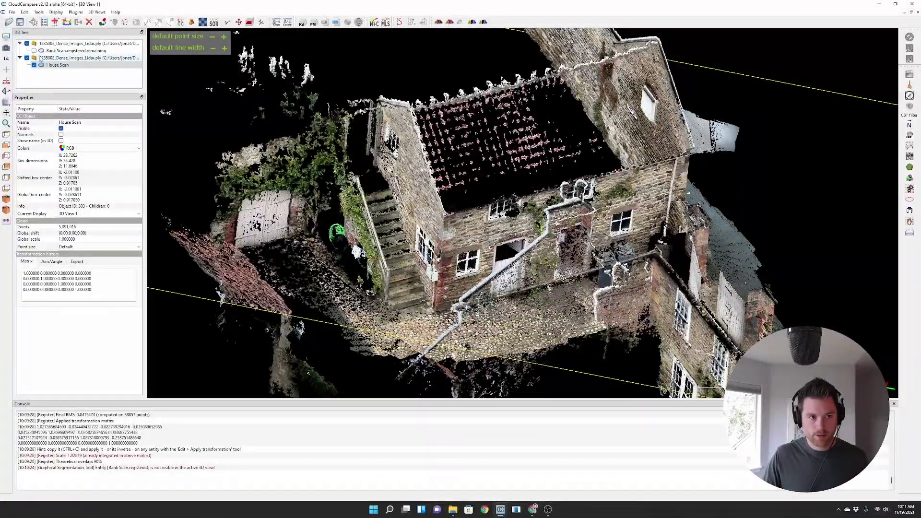
pyautogui.moveTo(671, 149); pyautogui.dragTo(727, 172)
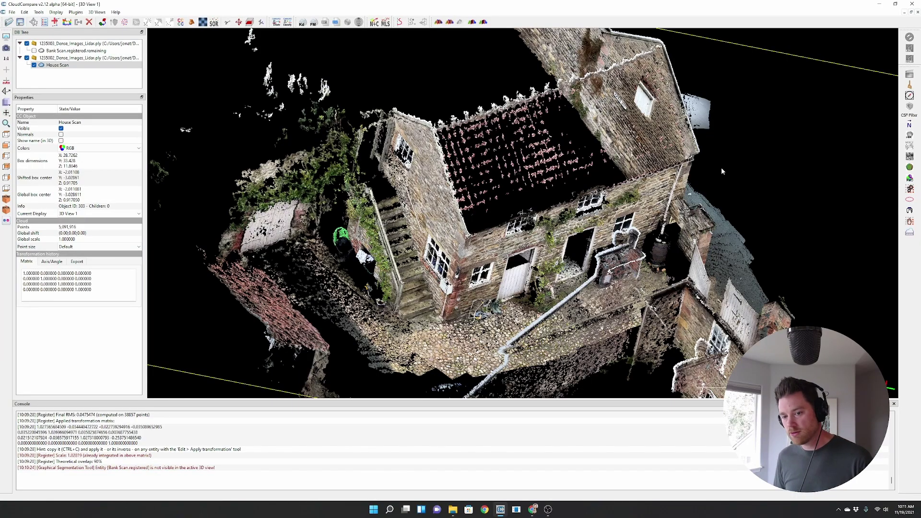
pyautogui.moveTo(721, 167); pyautogui.dragTo(522, 213)
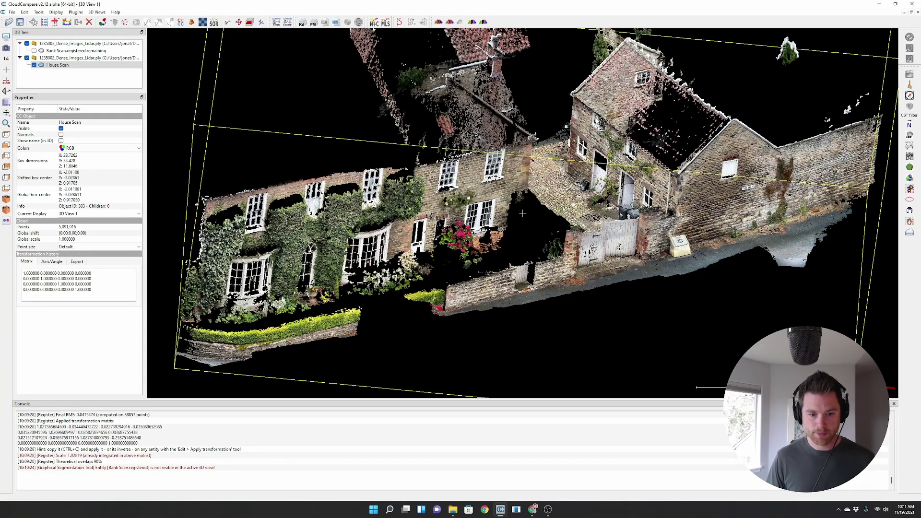